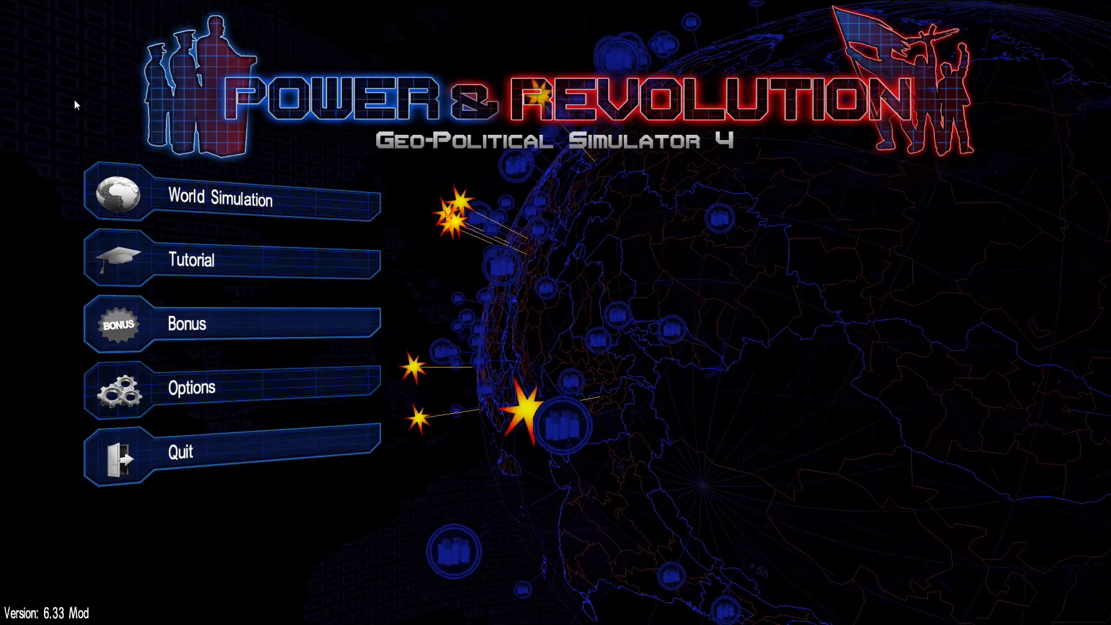
Go through Bonus, Modding, Play a mod and New game to reach Select a mod
left_click(223, 322)
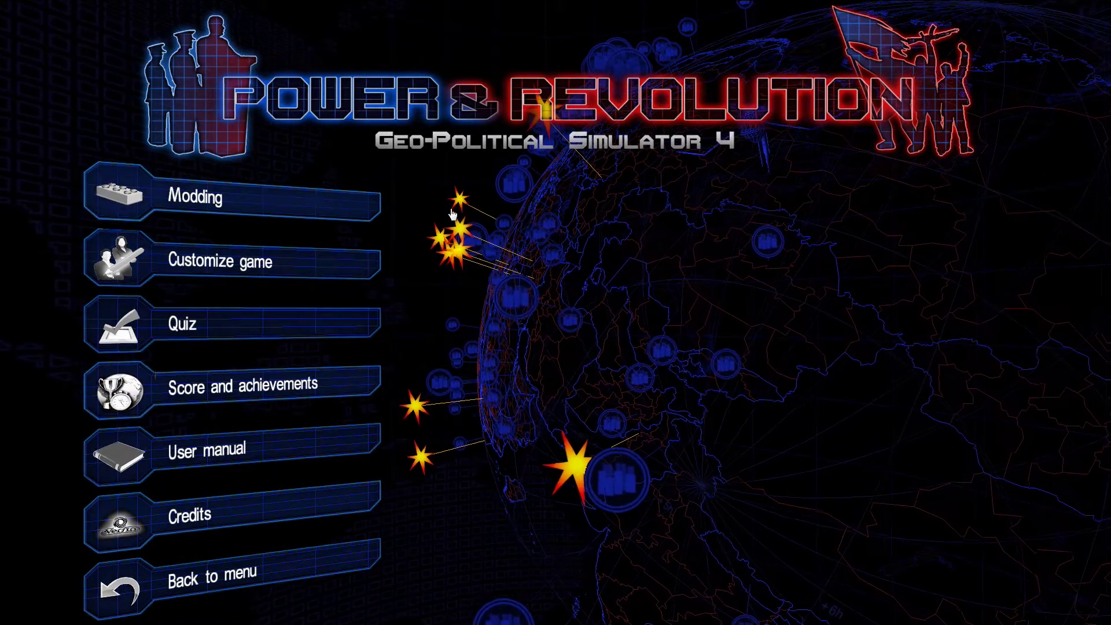
left_click(342, 216)
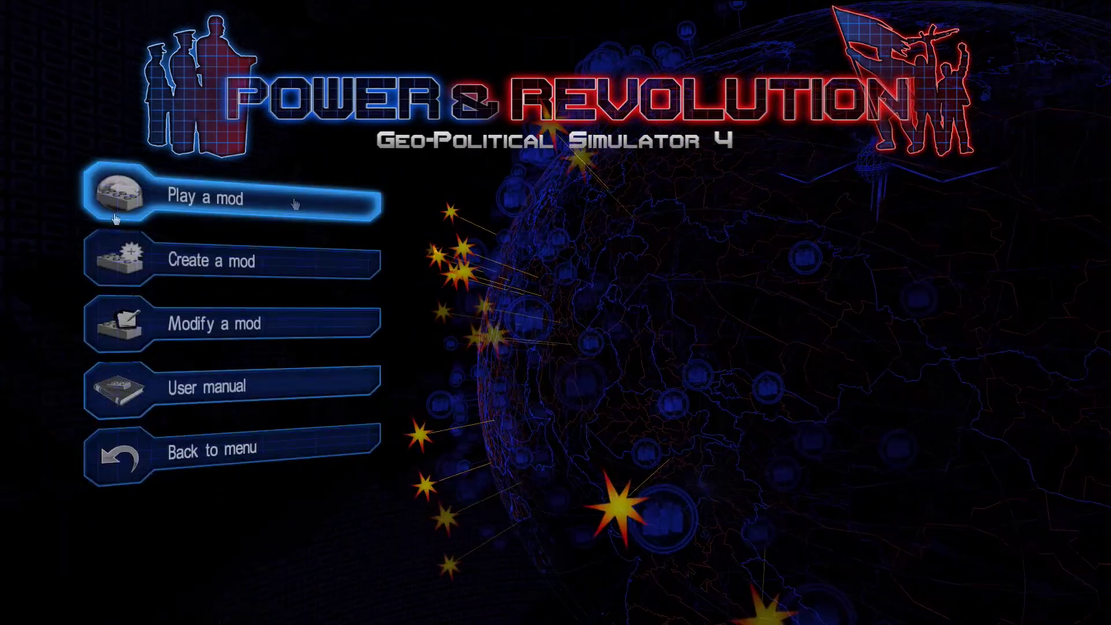
left_click(295, 204)
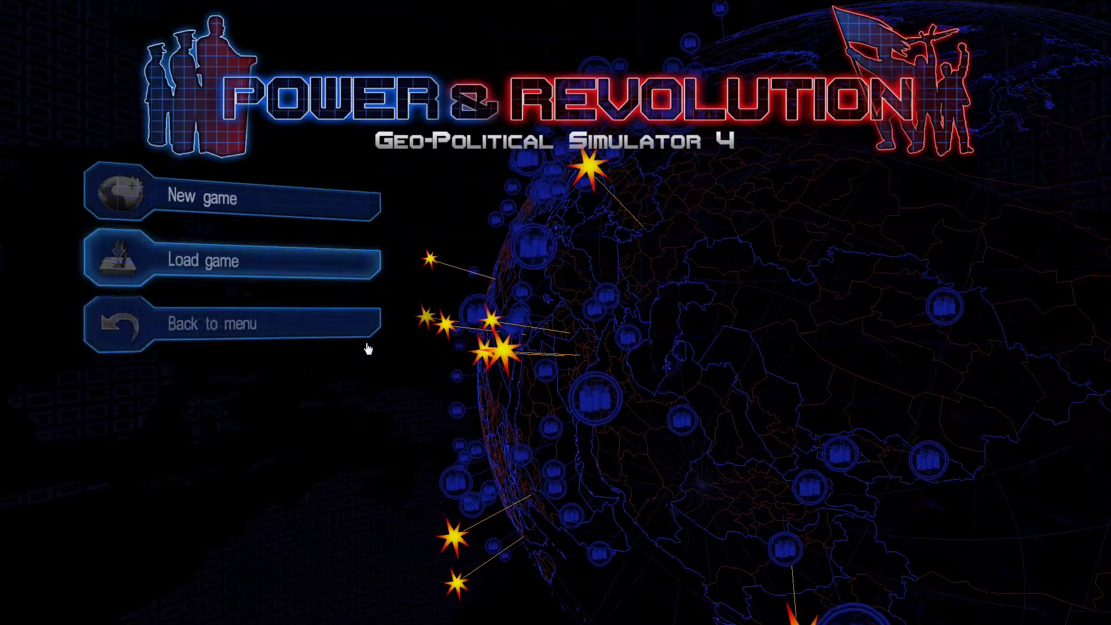
left_click(234, 207)
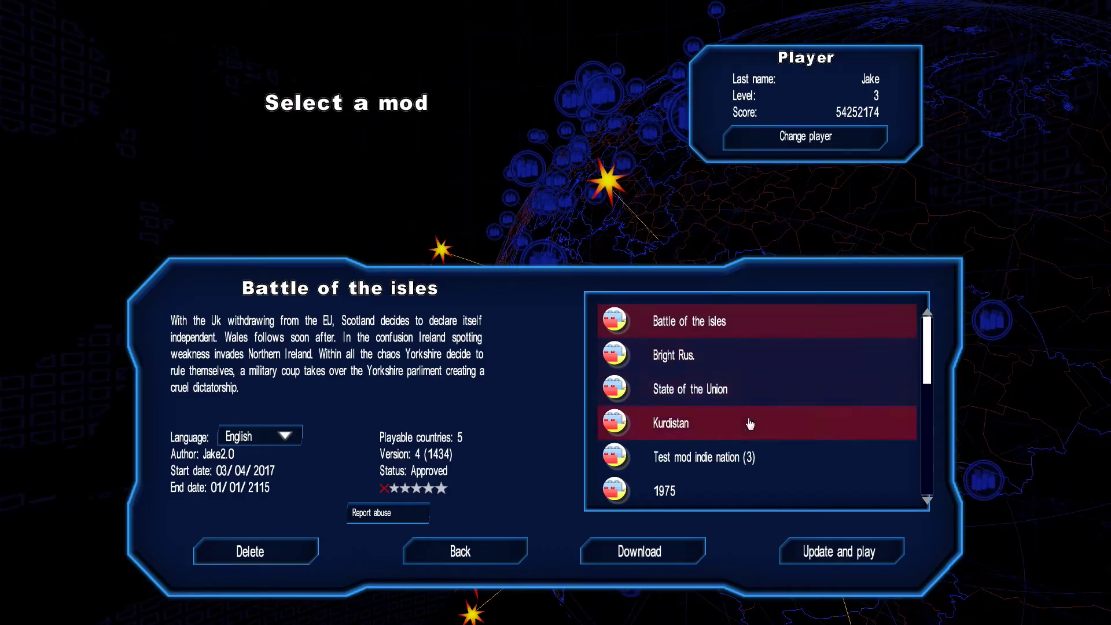
Sort the online mods by number of downloads after viewing Tercera Guerra Mundial's details
scroll(747, 421, "down", 5)
scroll(757, 421, "up", 5)
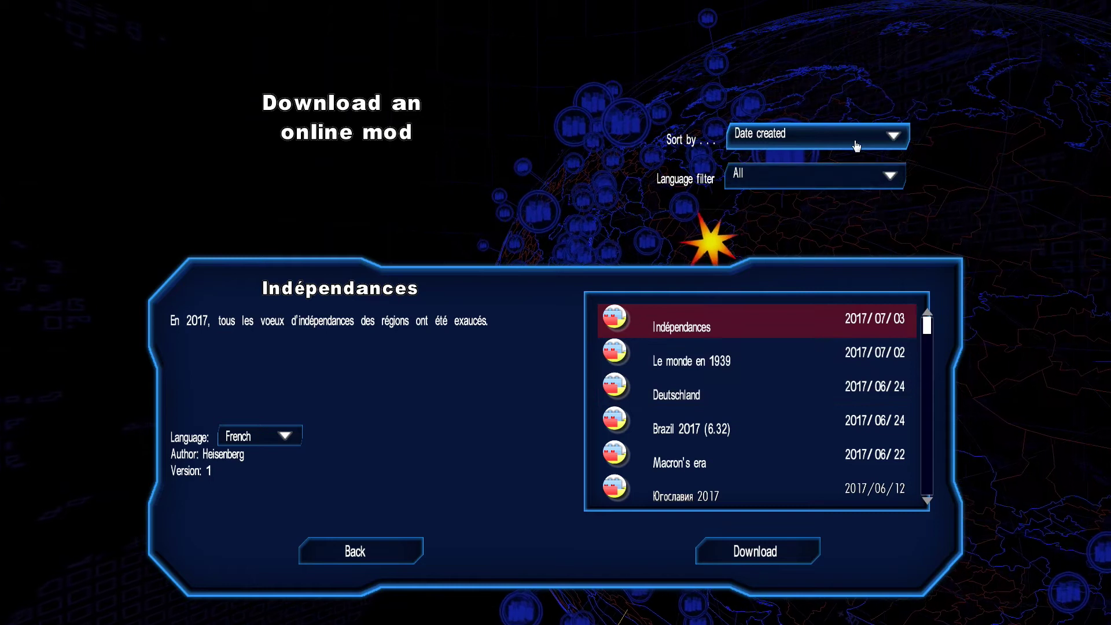
left_click(854, 140)
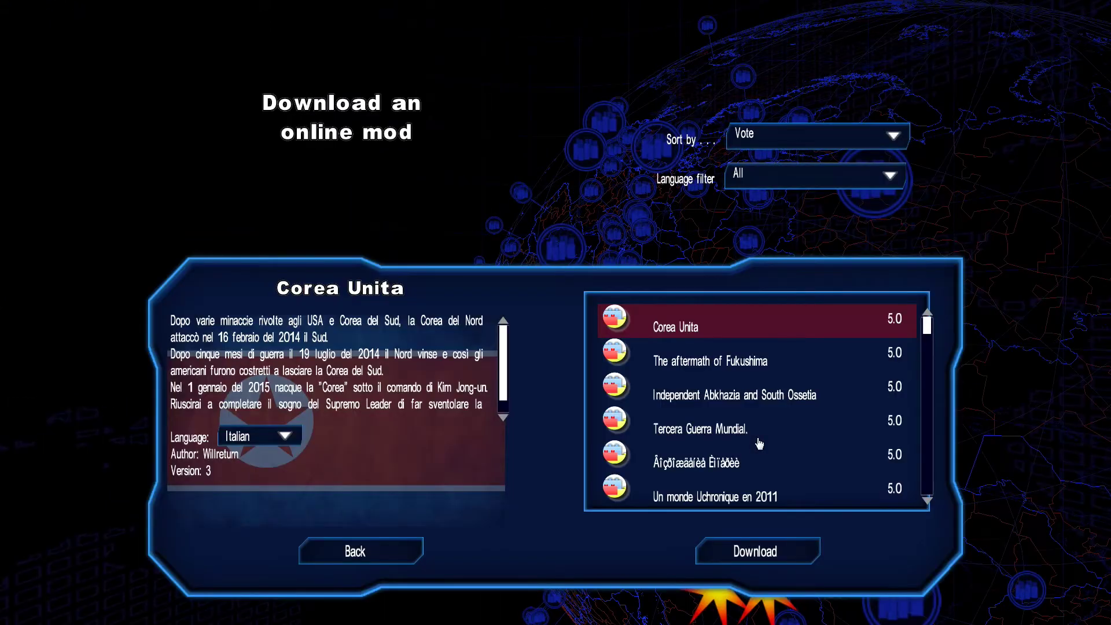
left_click(800, 429)
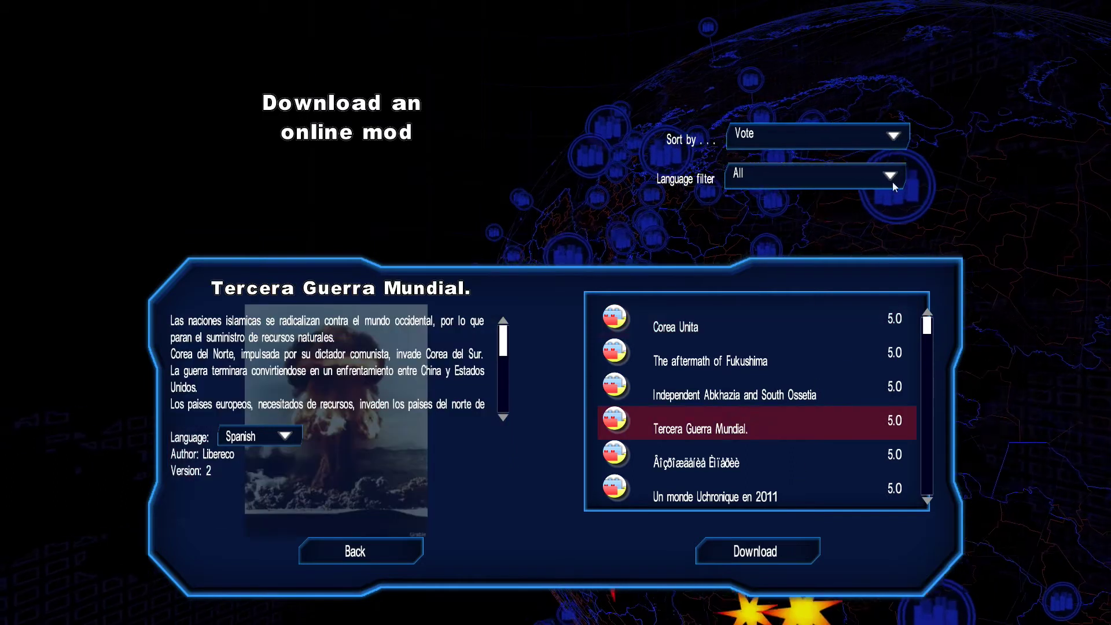
left_click(832, 140)
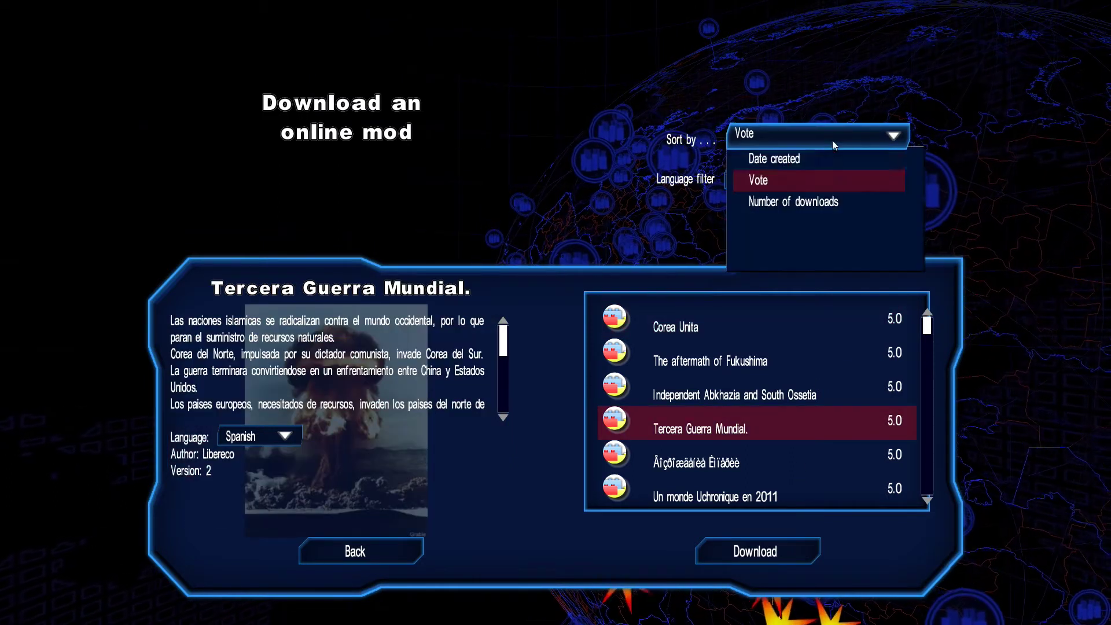
left_click(826, 225)
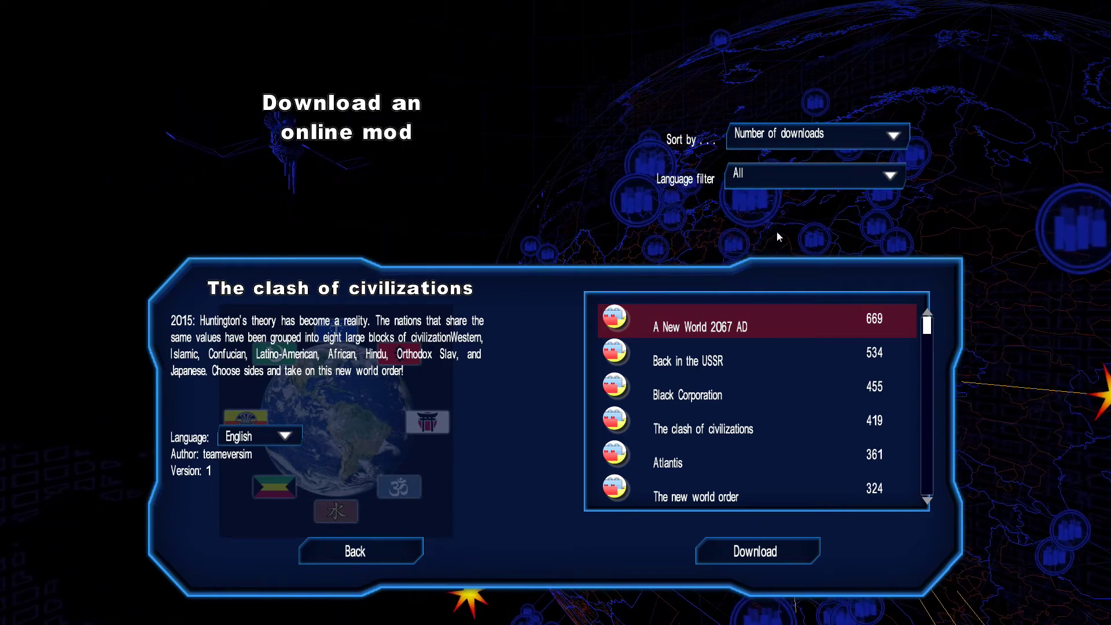
Keep the online mods sorted by number of downloads and filter them to English
left_click(815, 135)
left_click(769, 203)
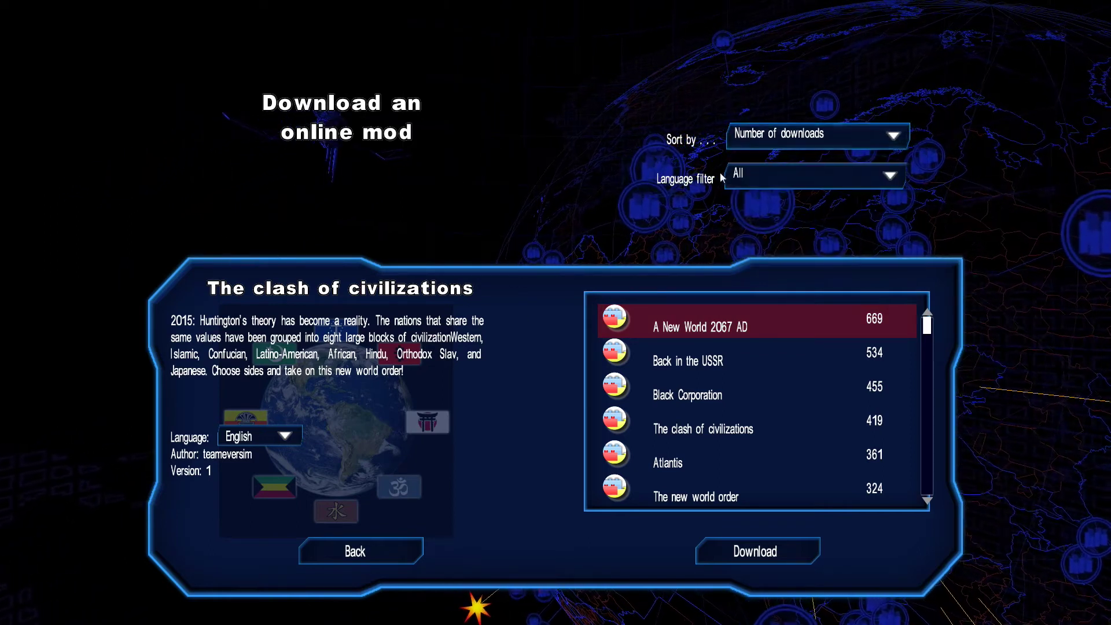
left_click(755, 184)
scroll(827, 243, "down", 4)
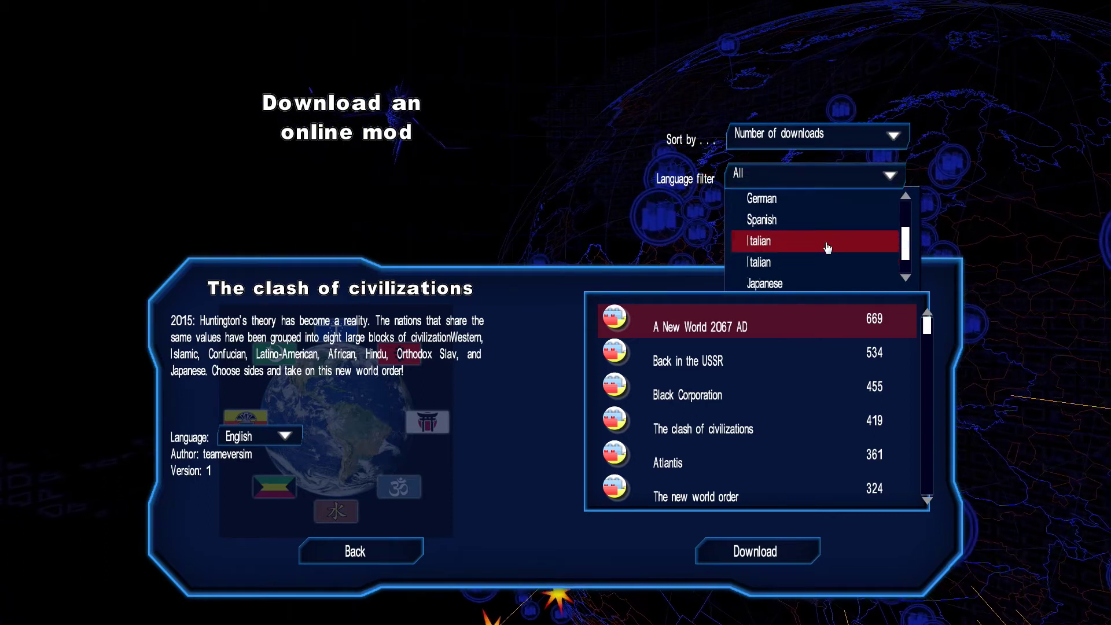
scroll(828, 248, "up", 4)
left_click(776, 241)
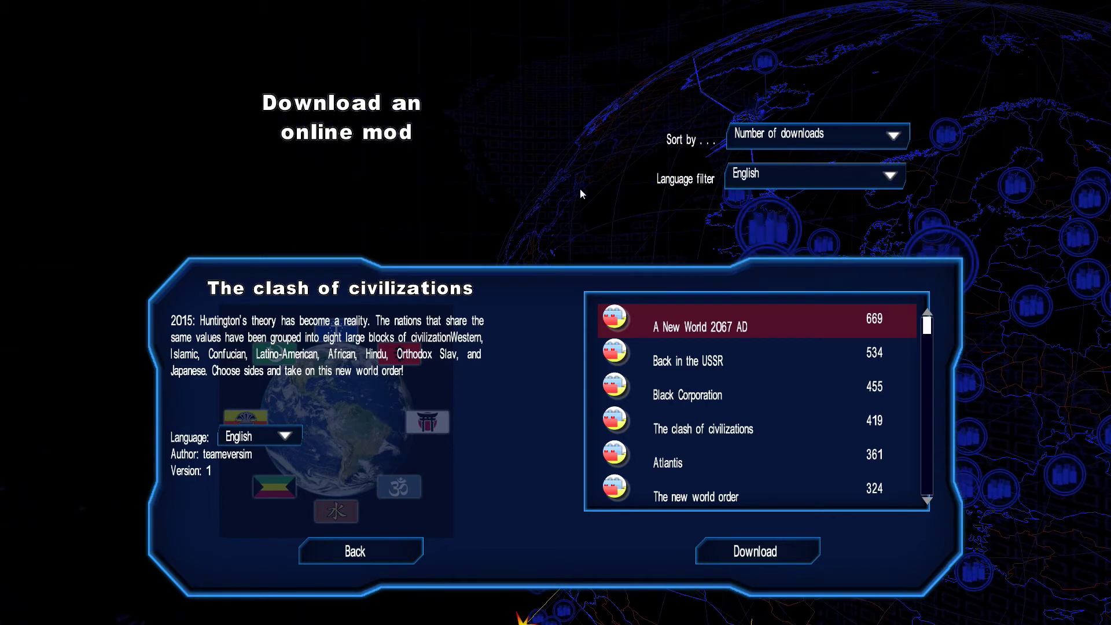
Select and download The clash of civilizations mod
scroll(752, 399, "down", 1)
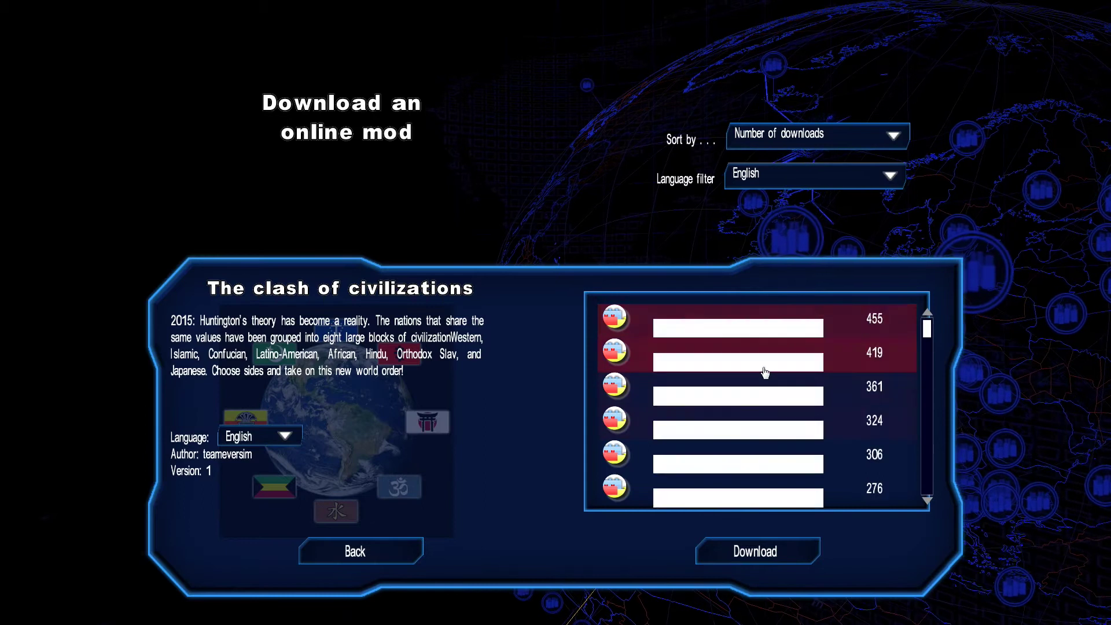
left_click(764, 327)
left_click(758, 551)
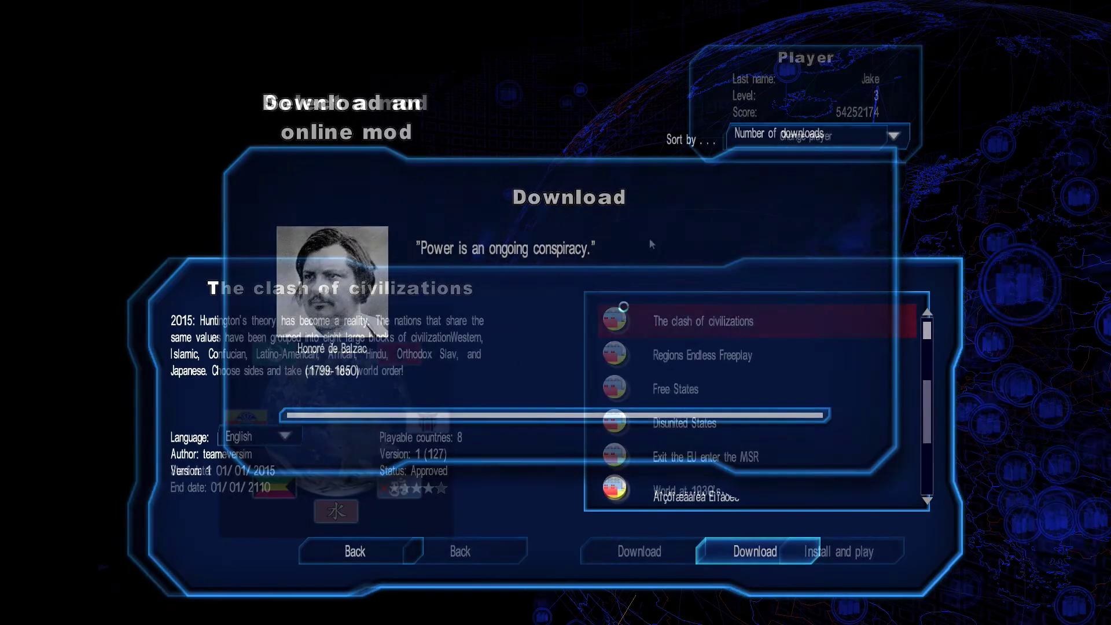
Install and play the mod, then view Japanese, Western and Orthodox civilizations for player one
left_click(830, 556)
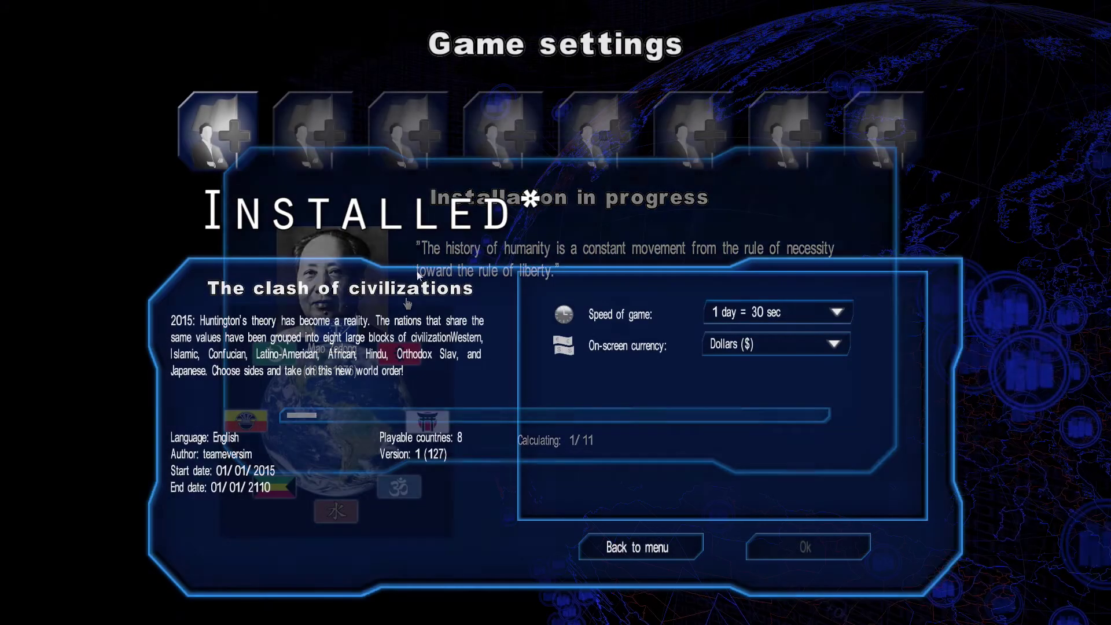
left_click(228, 124)
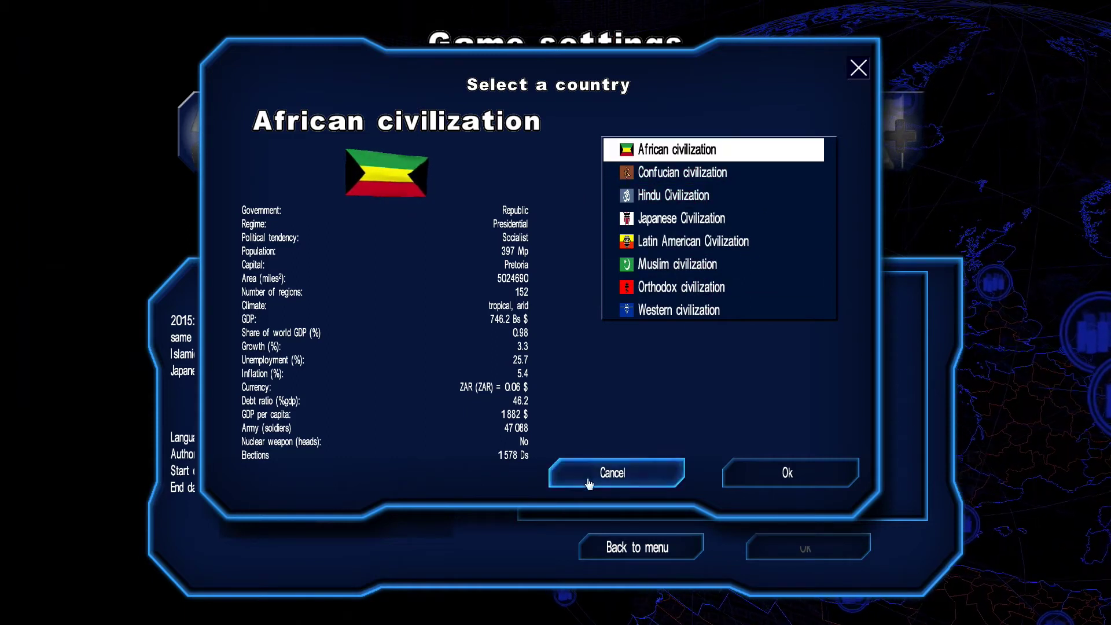
left_click(746, 220)
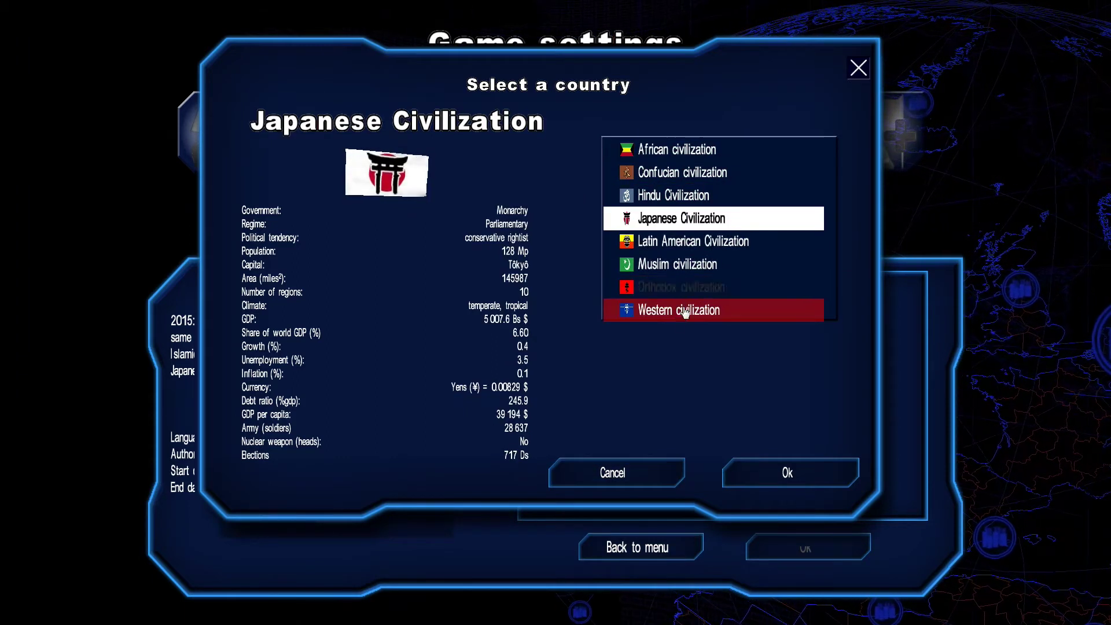
left_click(675, 312)
left_click(725, 289)
Compare the Muslim, Latin American, Hindu, African, Californian Peoples Republic and Chechnya options
left_click(680, 265)
left_click(715, 241)
left_click(726, 195)
left_click(727, 150)
left_click(716, 239)
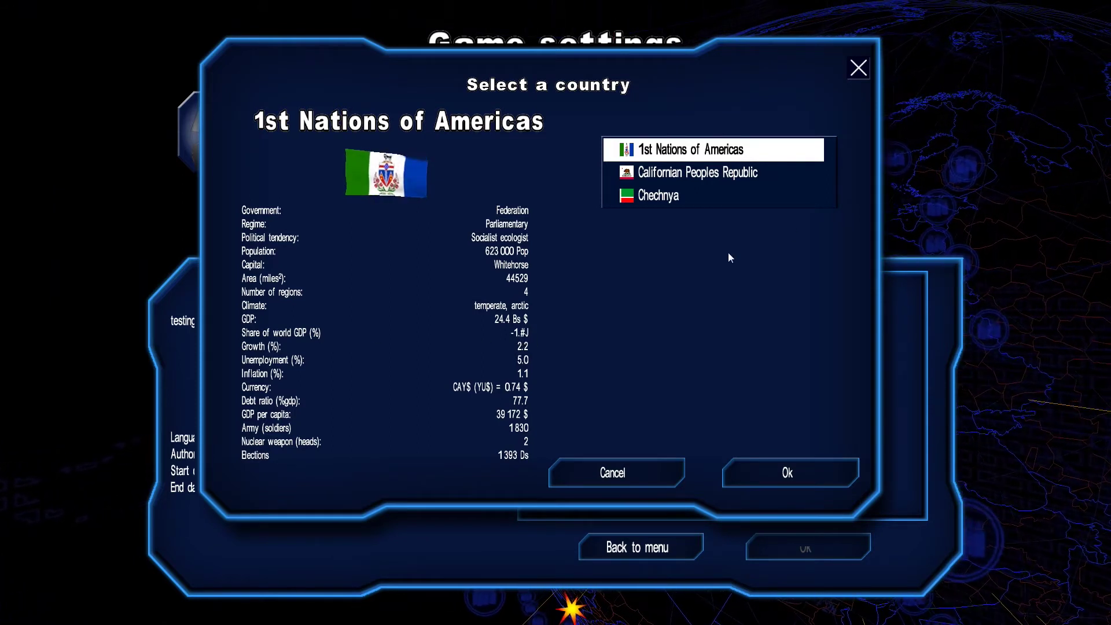
left_click(672, 173)
left_click(669, 191)
View the 1st Nations of Americas entry in the country list
left_click(670, 150)
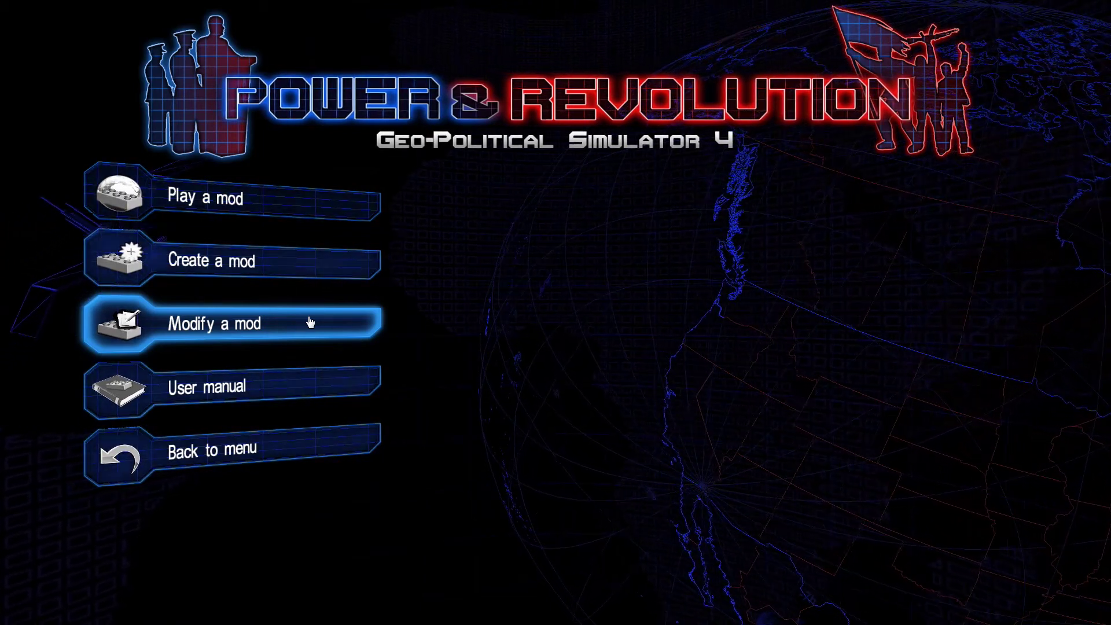
Create a new mod and bring up its Mod configuration screen
left_click(295, 277)
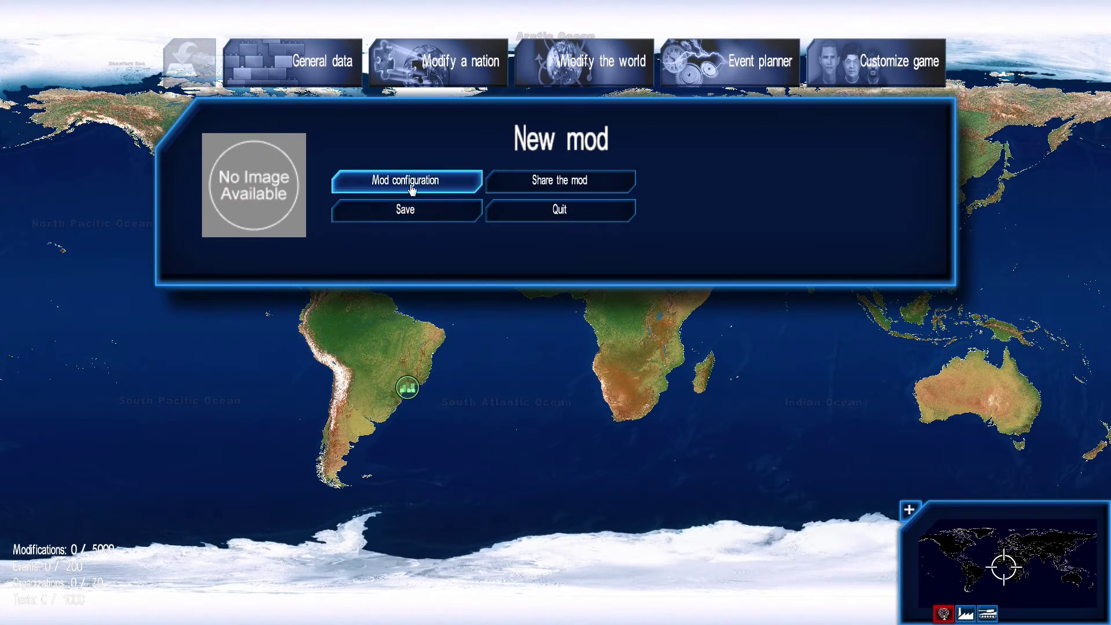
left_click(412, 189)
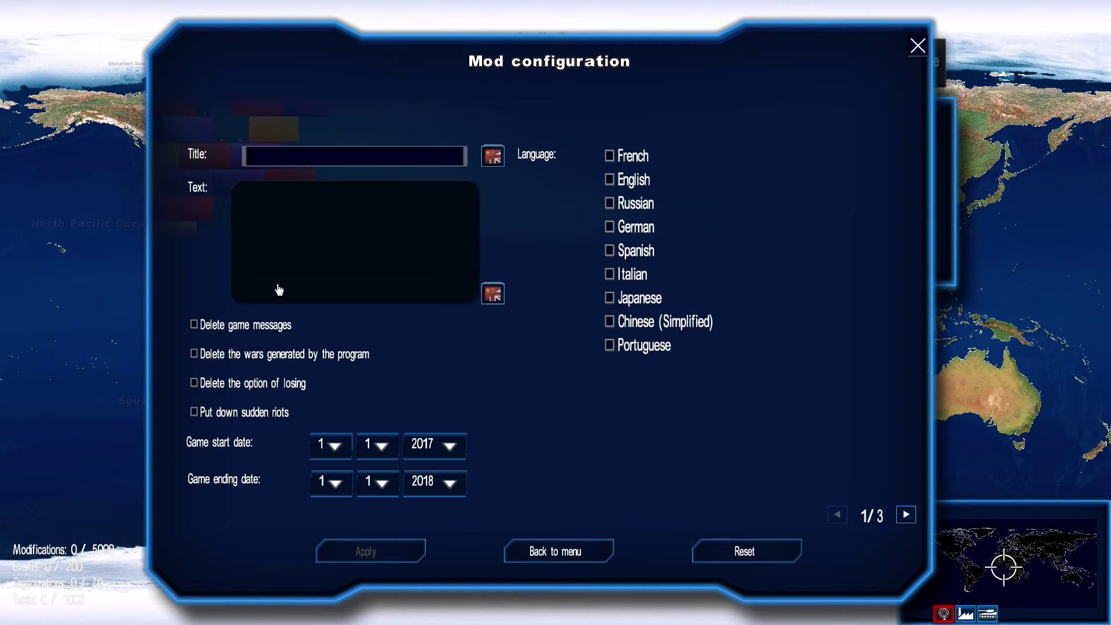
Keep the mod's start year at 2017 and its end year at 2018
left_click(443, 446)
left_click_drag(464, 525, 464, 581)
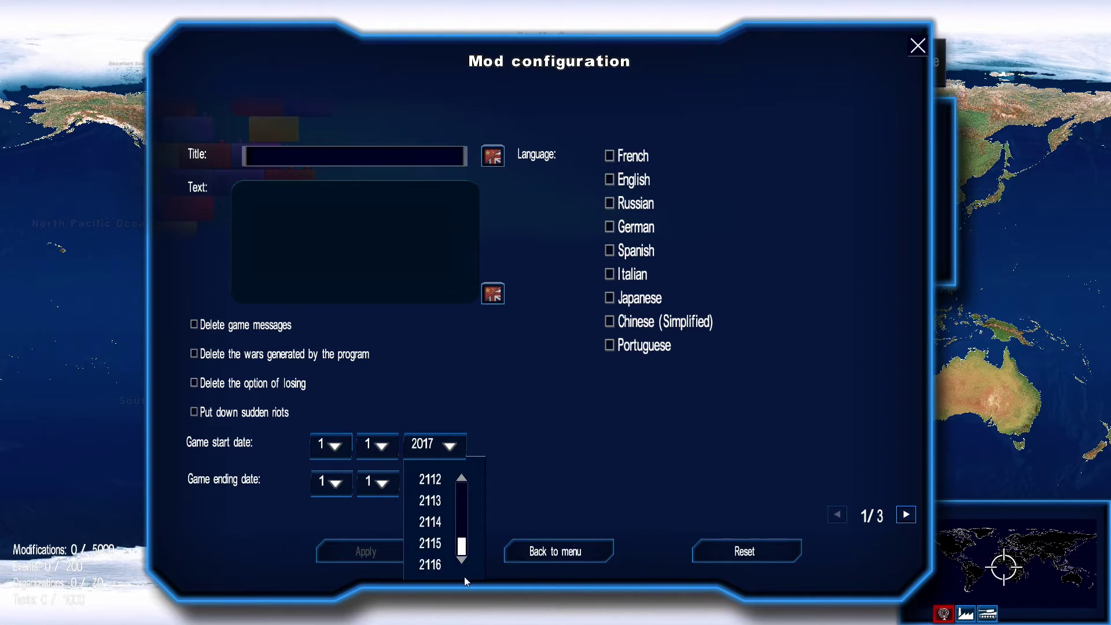
left_click(606, 389)
left_click(441, 485)
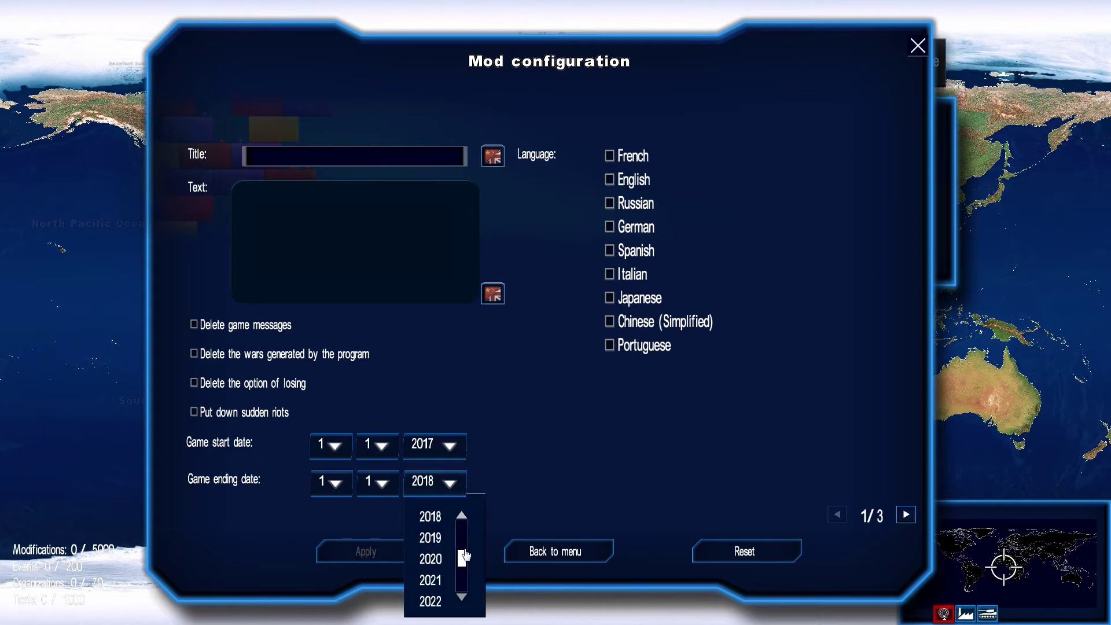
left_click_drag(462, 558, 462, 624)
left_click(588, 393)
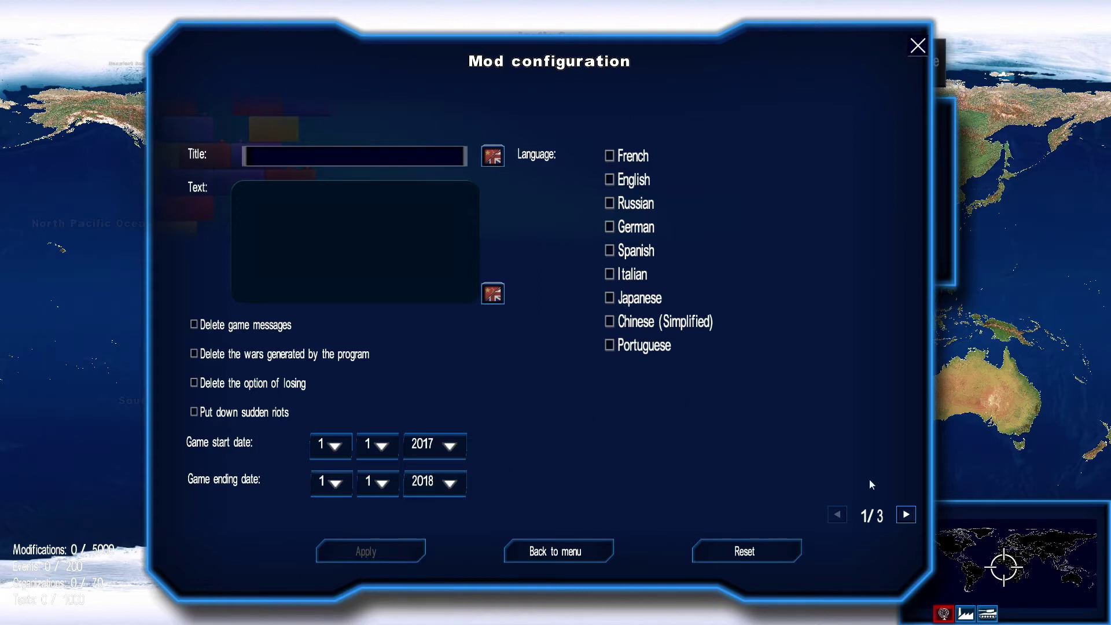
Make Afghanistan playable without the head-of-state role, leaving the choice to the character
left_click(906, 514)
mouse_move(409, 158)
left_mouse_down()
mouse_move(411, 258)
mouse_move(410, 176)
mouse_move(423, 156)
left_mouse_up()
left_click(377, 154)
left_click(433, 159)
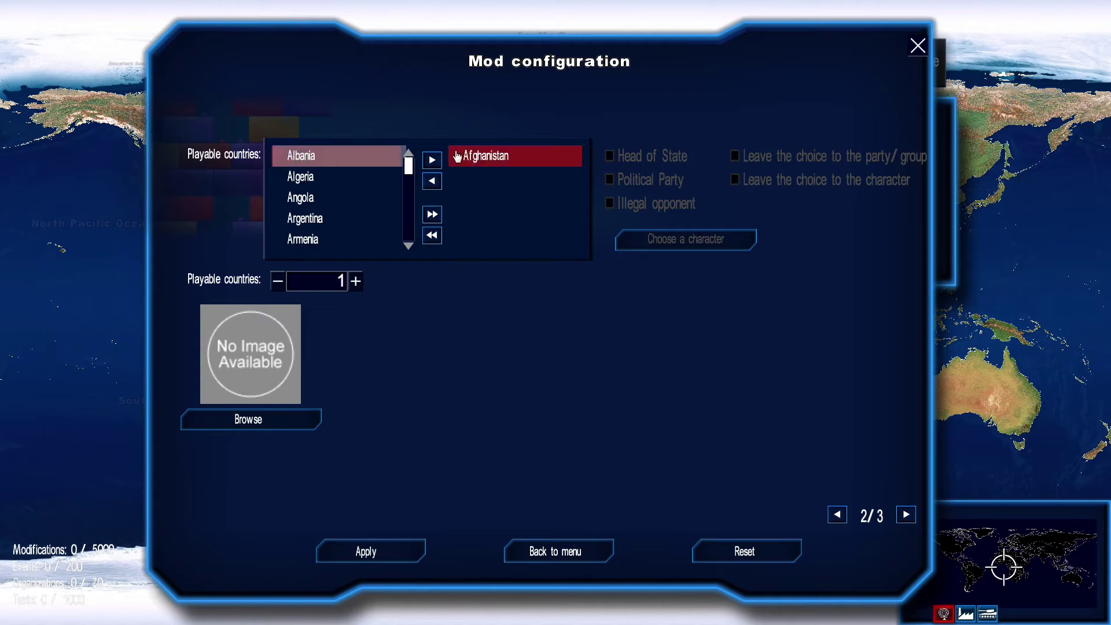
left_click(457, 156)
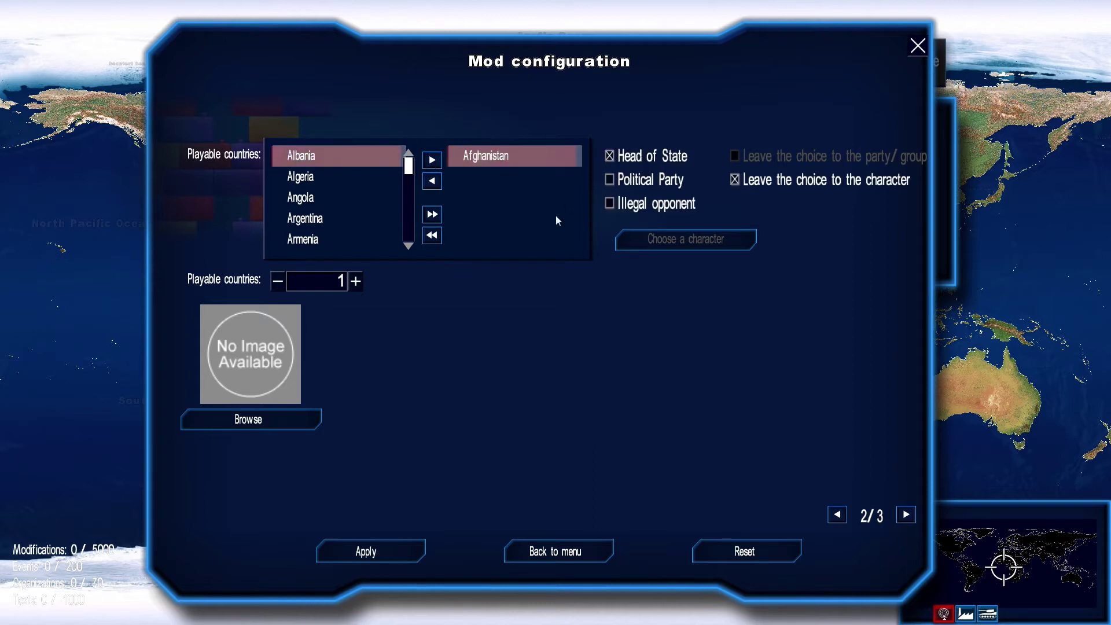
left_click(610, 179)
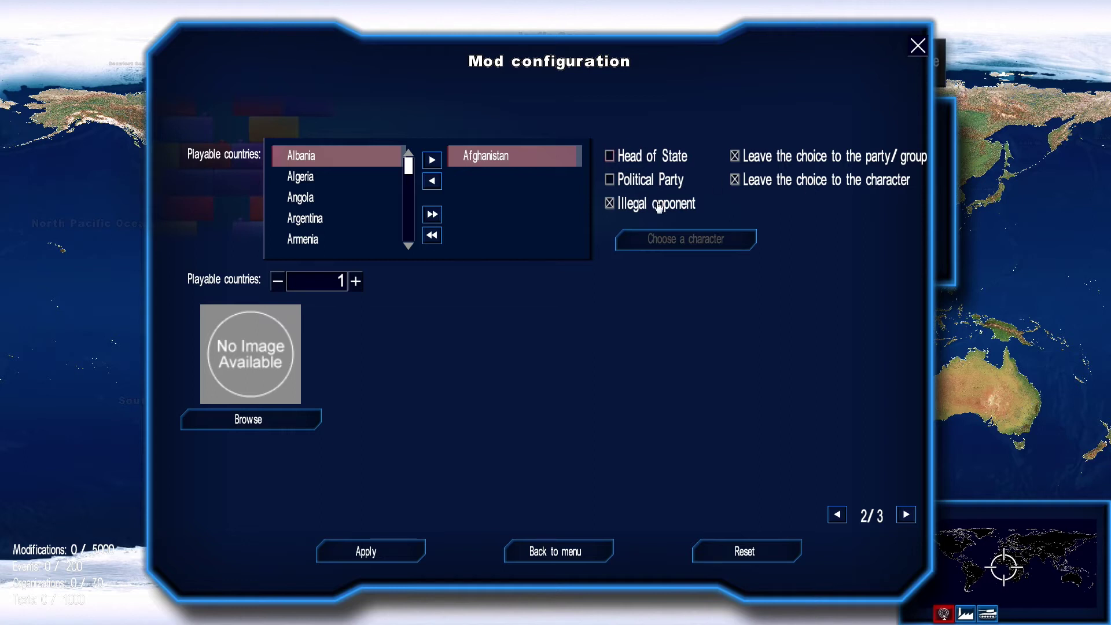
left_click(735, 178)
Reopen the mod configuration, page through to the difficulty settings, and close it
left_click(532, 560)
left_click(347, 179)
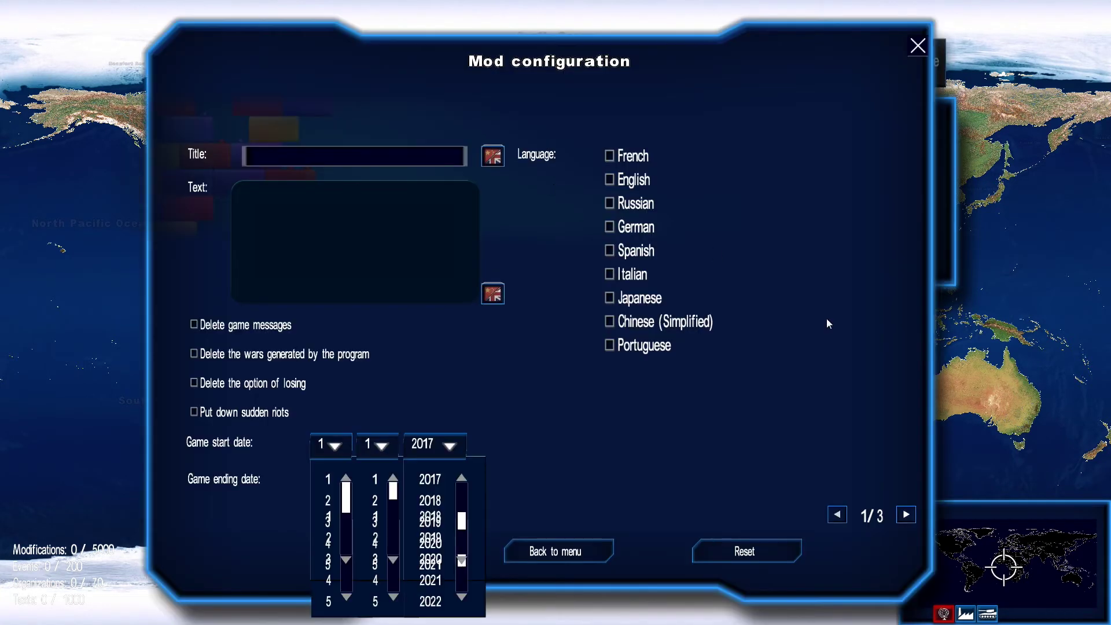
left_click(905, 515)
left_click(905, 514)
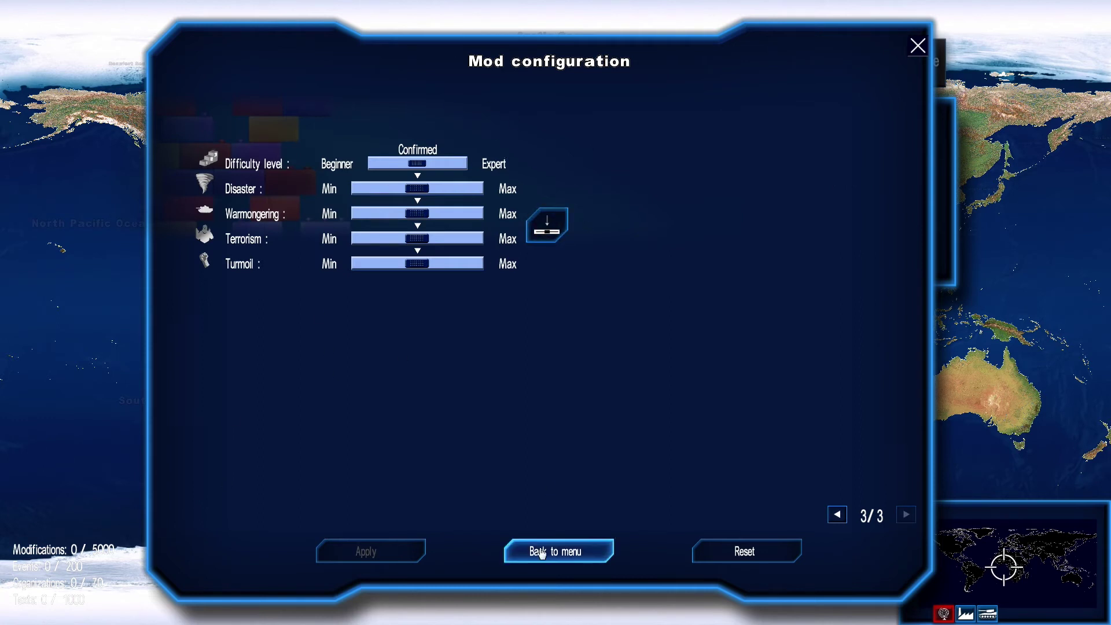
left_click(539, 547)
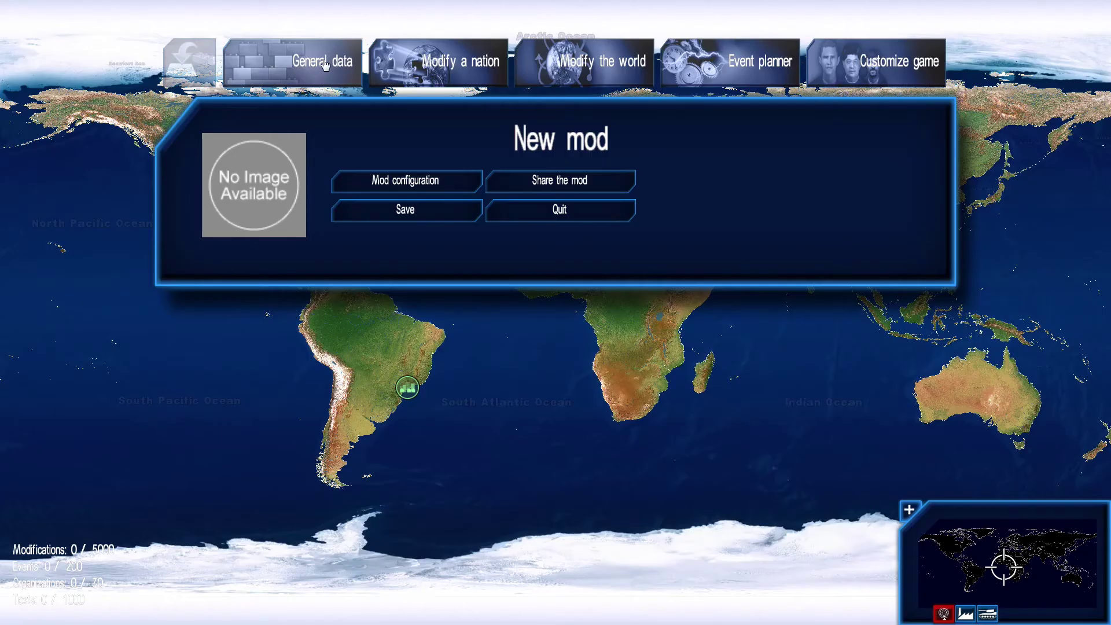
Select the United States under Modify a nation, then open Modify the world's Event planner
left_click(420, 69)
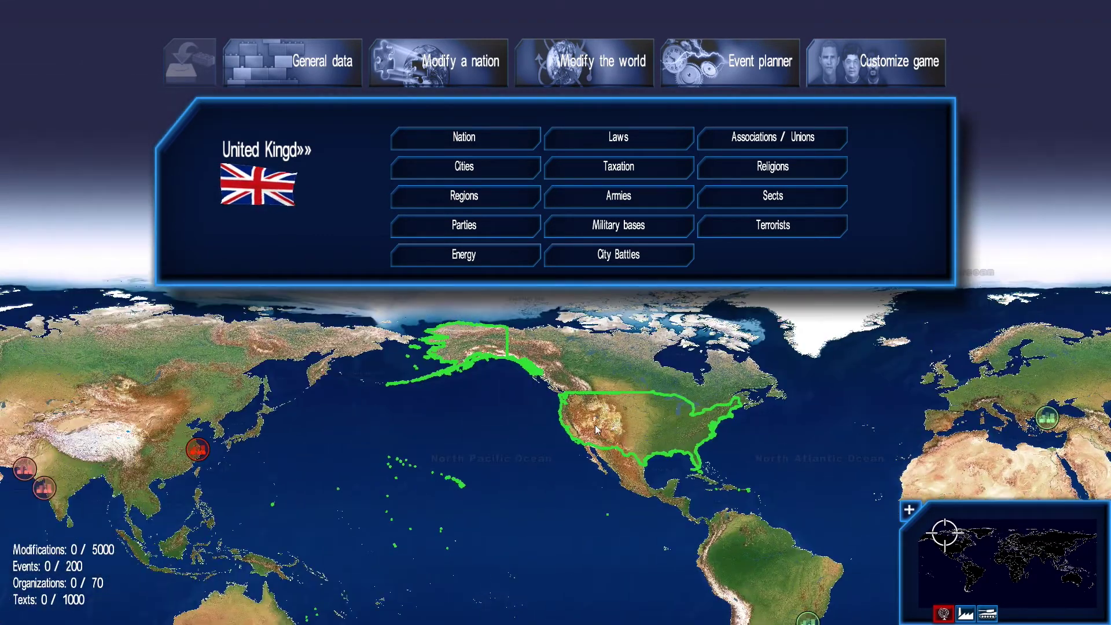
left_click(597, 430)
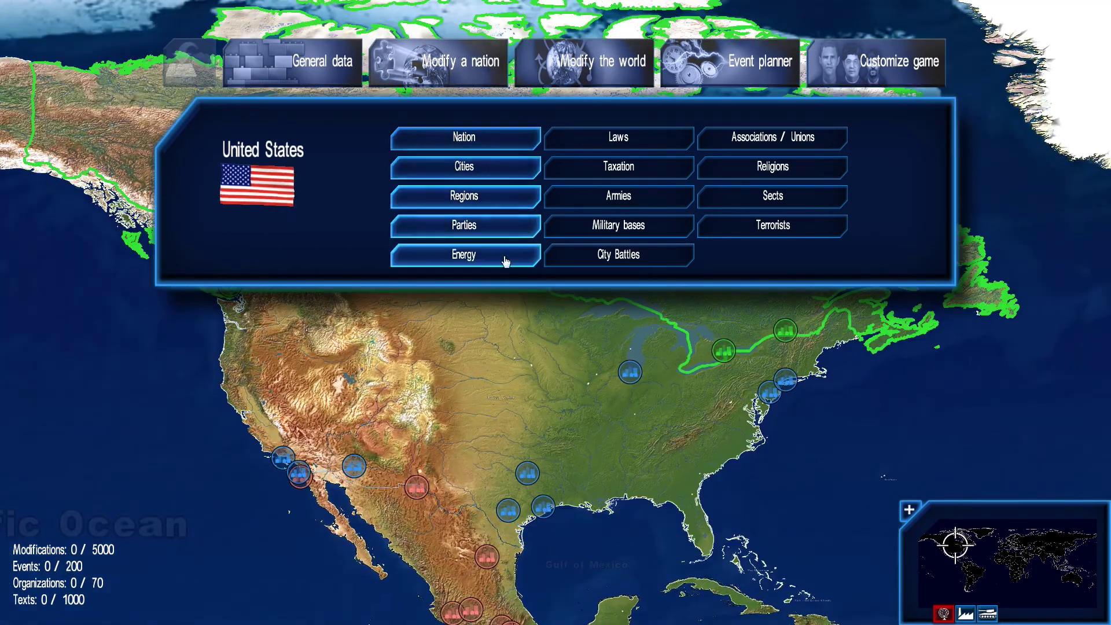
left_click(583, 77)
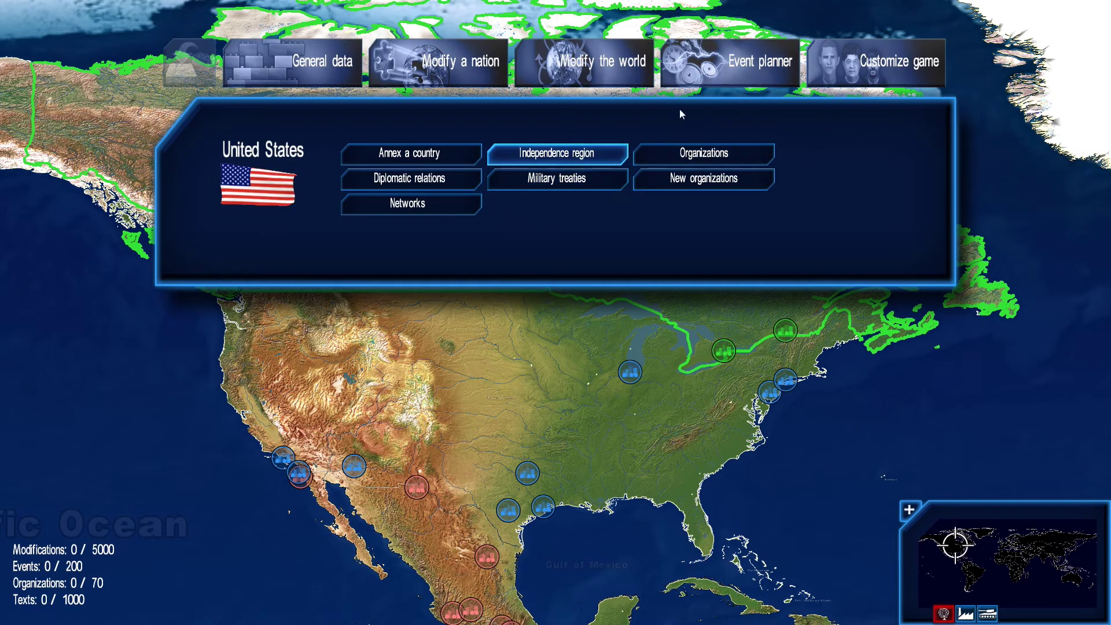
left_click(734, 75)
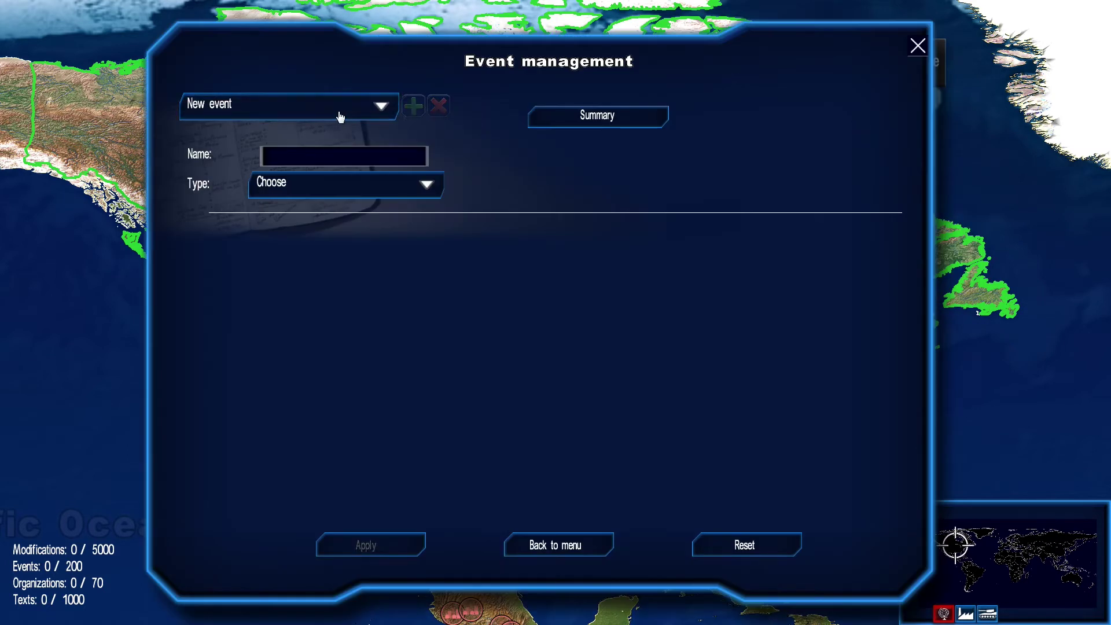
Start a new customization kit and name it 'Youtube'
left_click(559, 545)
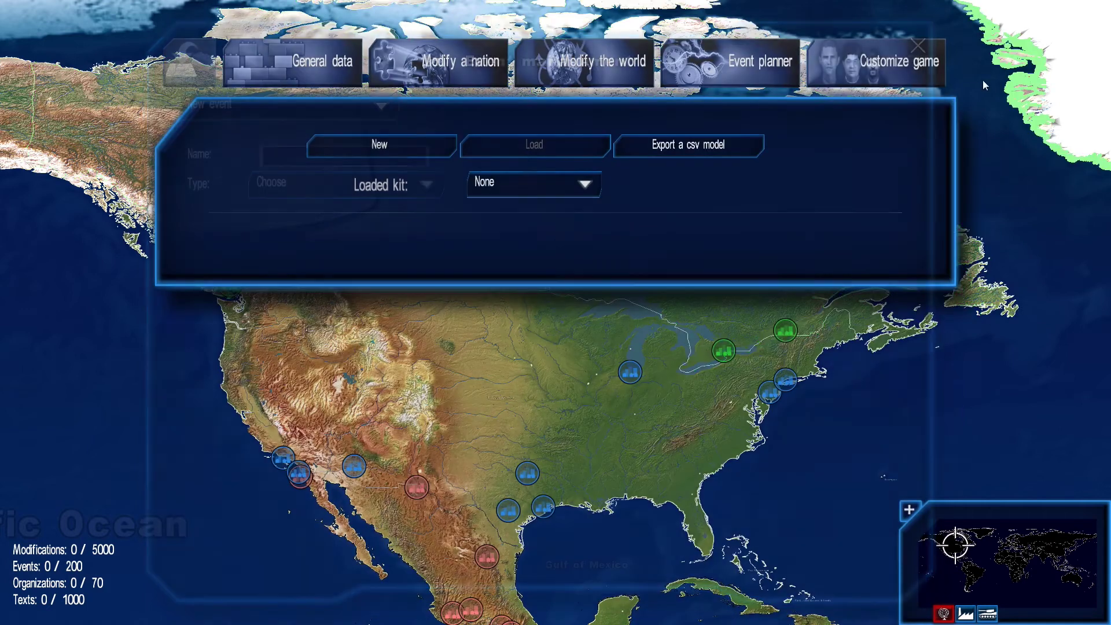
left_click(380, 145)
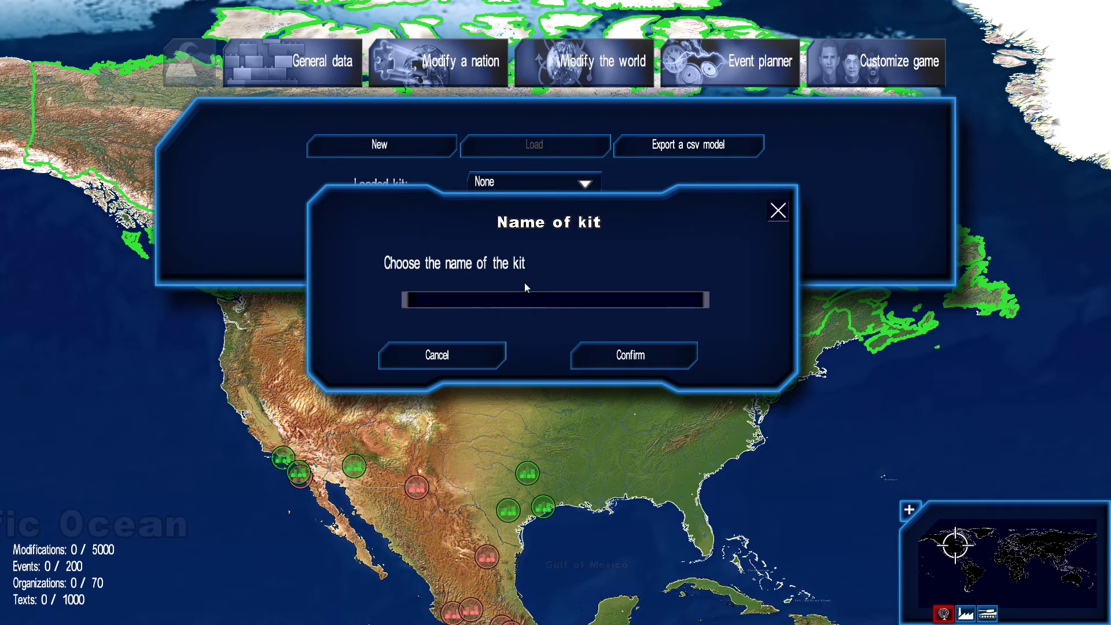
left_click(585, 305)
type("Youtube")
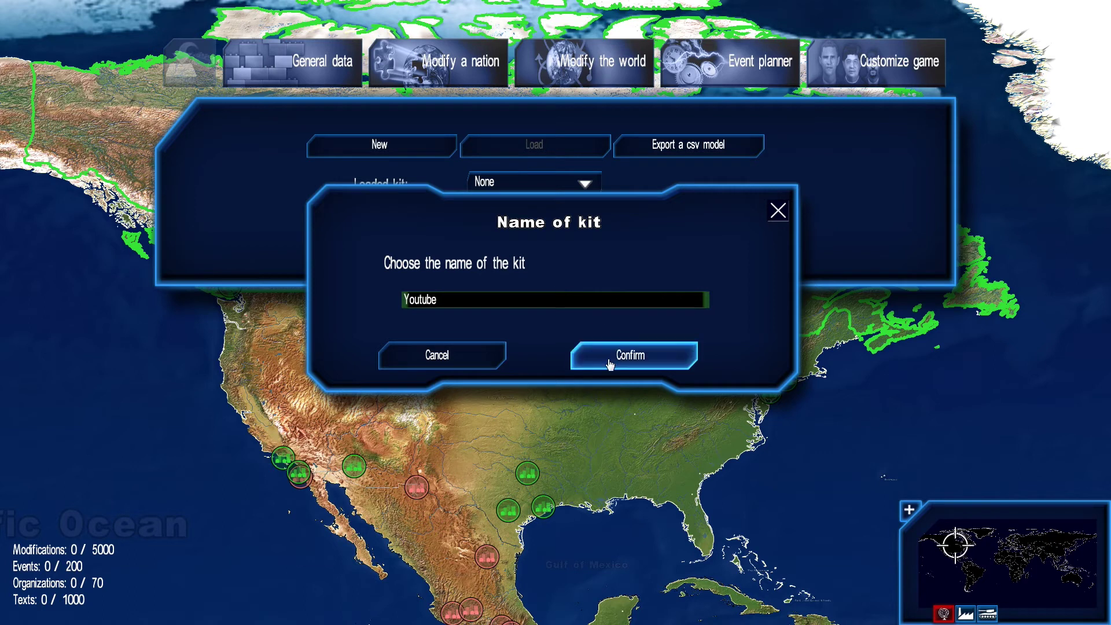
left_click(608, 356)
Choose the United States president from the kit's heads of state for customization
left_click(581, 201)
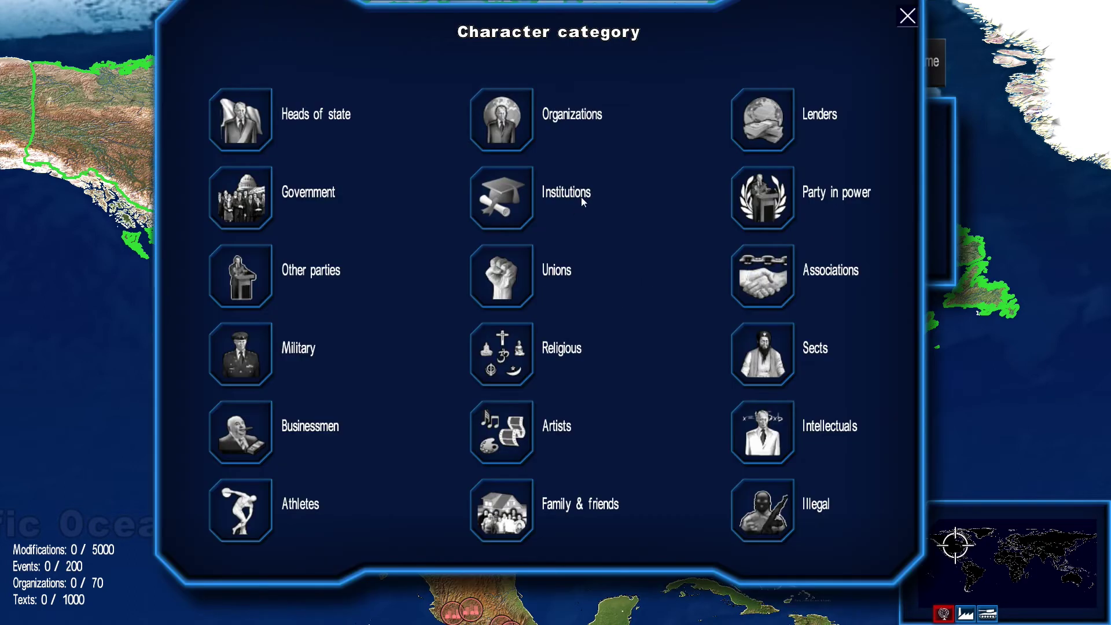
left_click(235, 128)
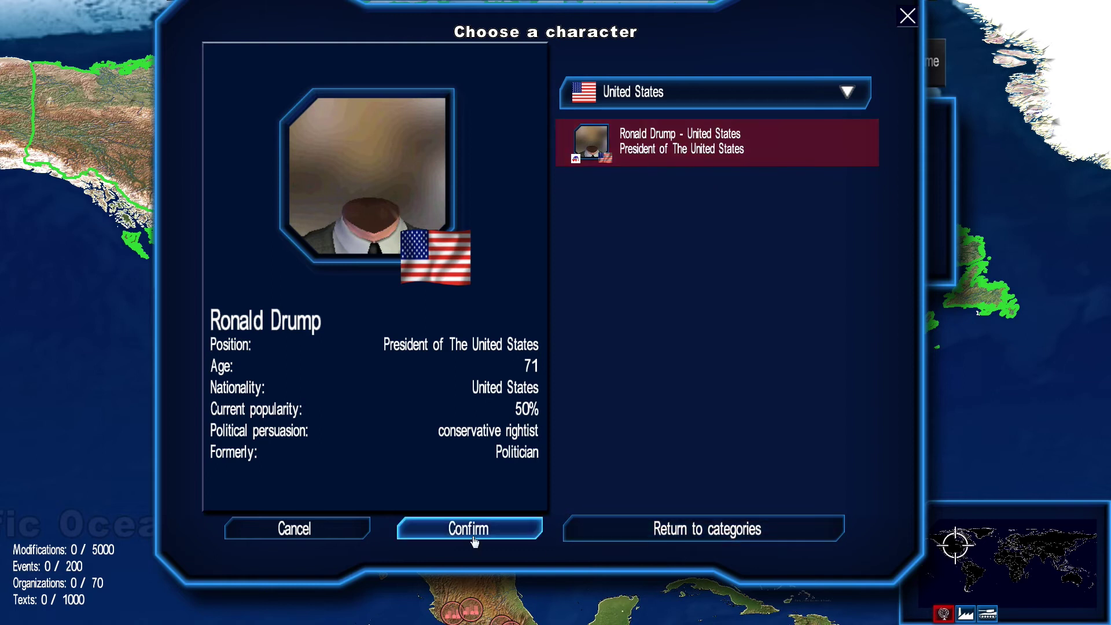
left_click(495, 531)
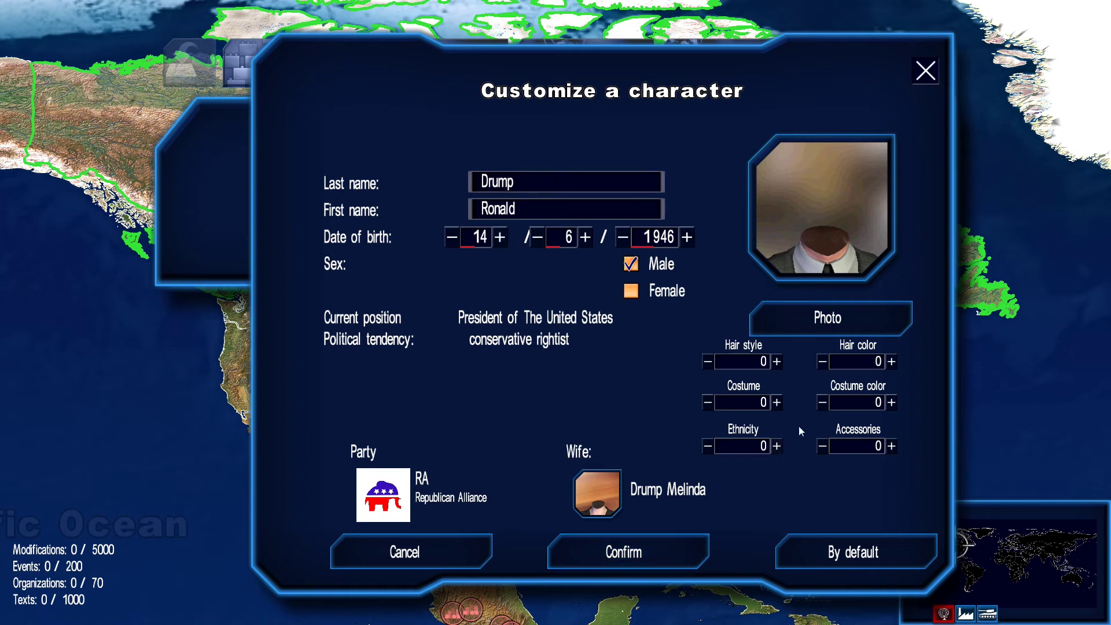
Give the US president hair style 6, ethnicity 5 and costume 6 (a dark shirt)
left_click(776, 361)
left_click(776, 446)
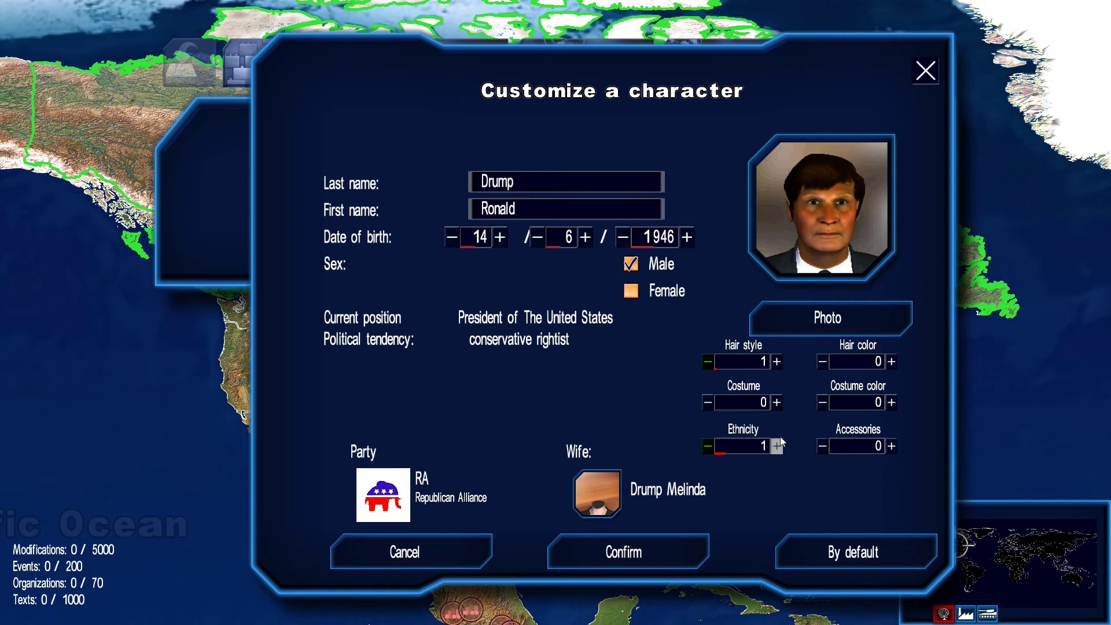
left_click(777, 445)
left_click(776, 446)
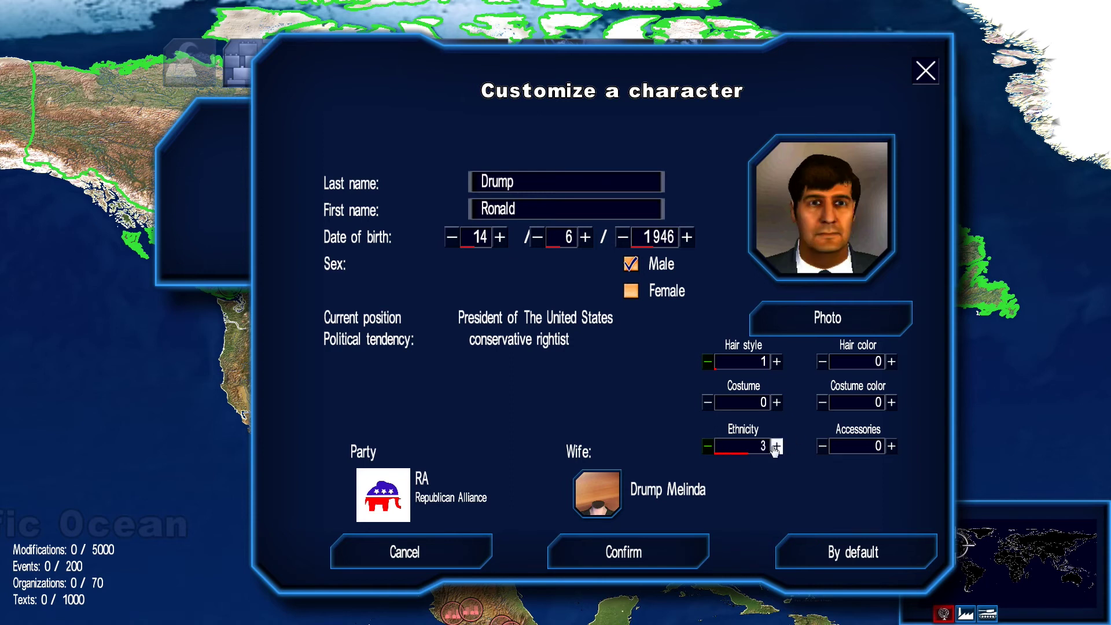
left_click(776, 445)
left_click(776, 445)
left_click(778, 403)
left_click(777, 403)
left_click(777, 403)
left_click(777, 403)
left_click(777, 403)
left_click(777, 403)
left_click(777, 361)
left_click(776, 361)
left_click(777, 362)
left_click(776, 361)
left_click(777, 361)
Set hair colour 7, costume colour 4 and aviator sunglasses (accessories 5), then confirm the look
left_click(892, 362)
left_click(892, 362)
left_click(892, 362)
left_click(892, 362)
left_click(891, 362)
left_click(891, 361)
left_click(891, 362)
left_click(891, 403)
left_click(891, 403)
left_click(891, 402)
left_click(891, 403)
left_click(892, 446)
left_click(892, 446)
left_click(892, 446)
left_click(892, 446)
left_click(892, 446)
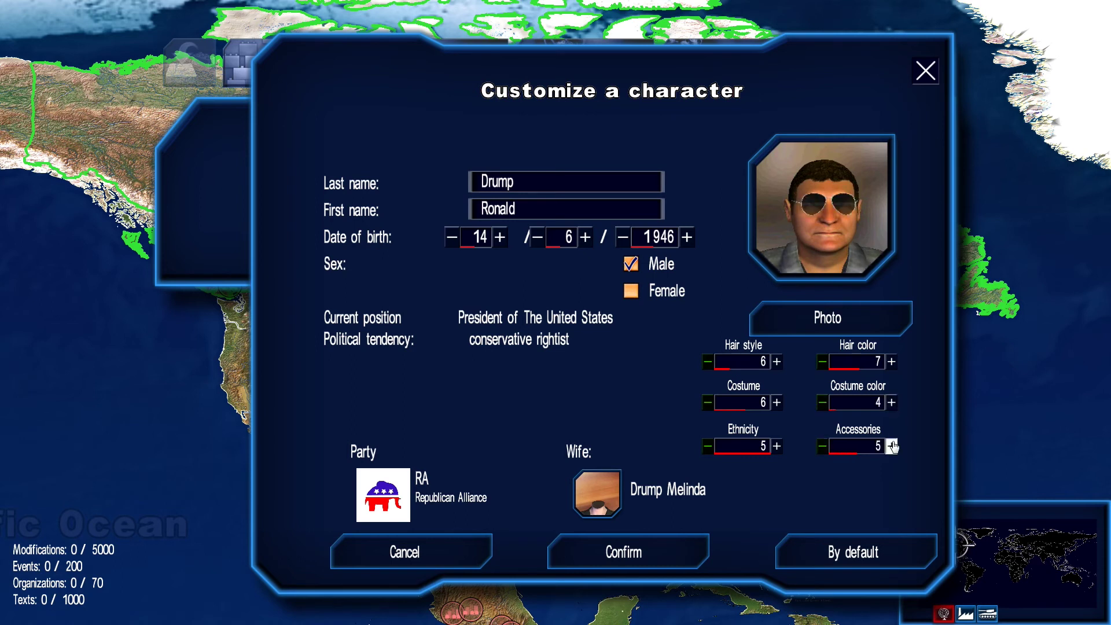
left_click(621, 563)
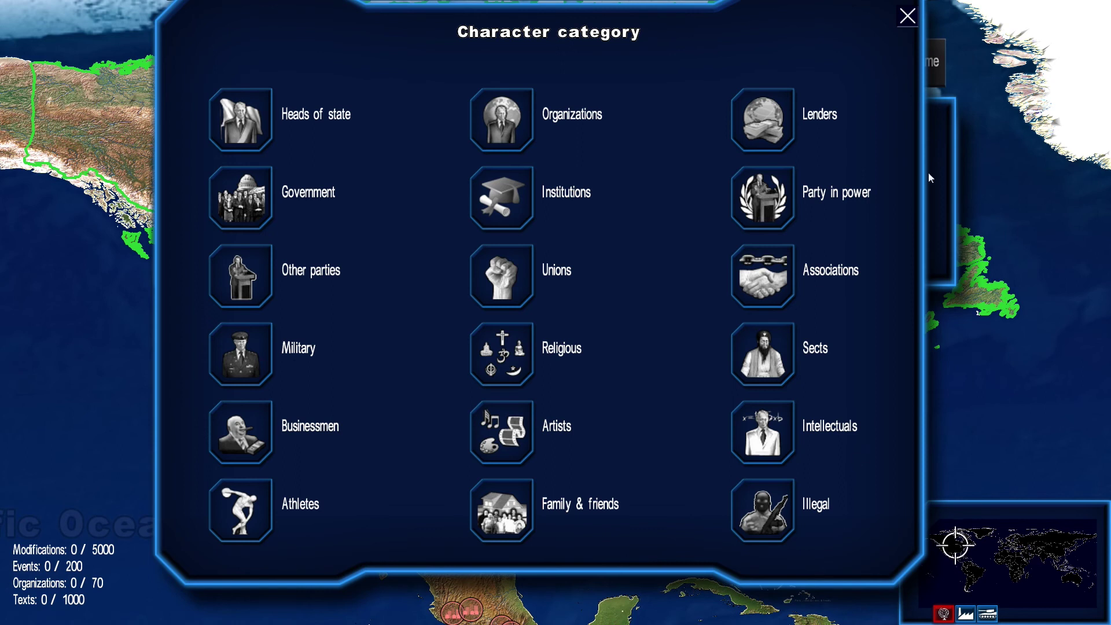
Check the United States head-of-state page now shows the sunglassed president portrait
left_click(906, 15)
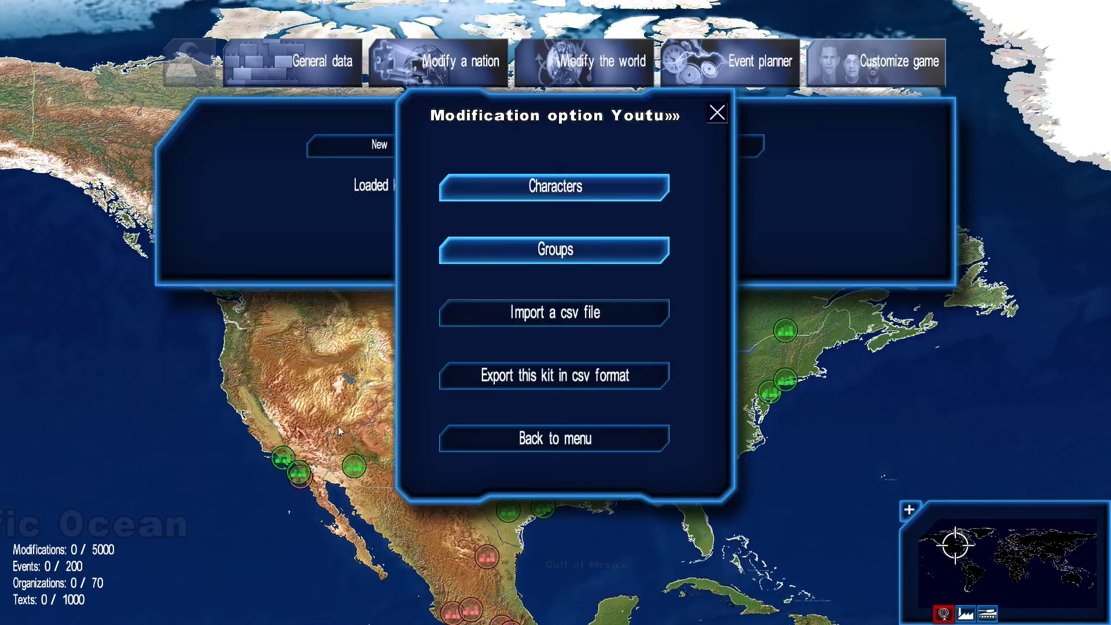
left_click(717, 113)
left_click(444, 62)
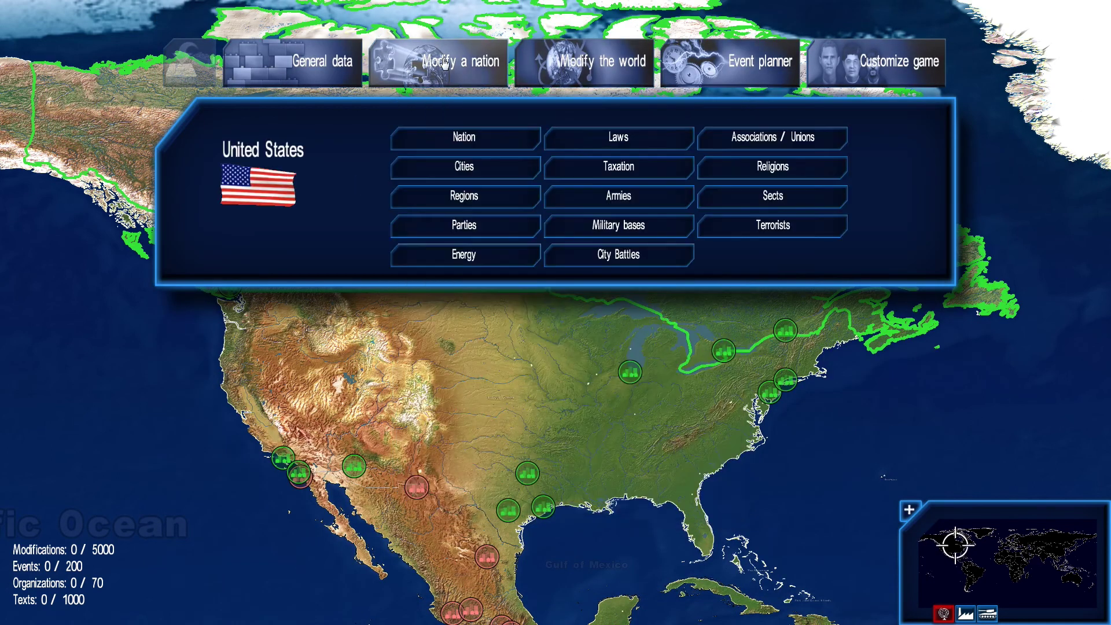
left_click(465, 137)
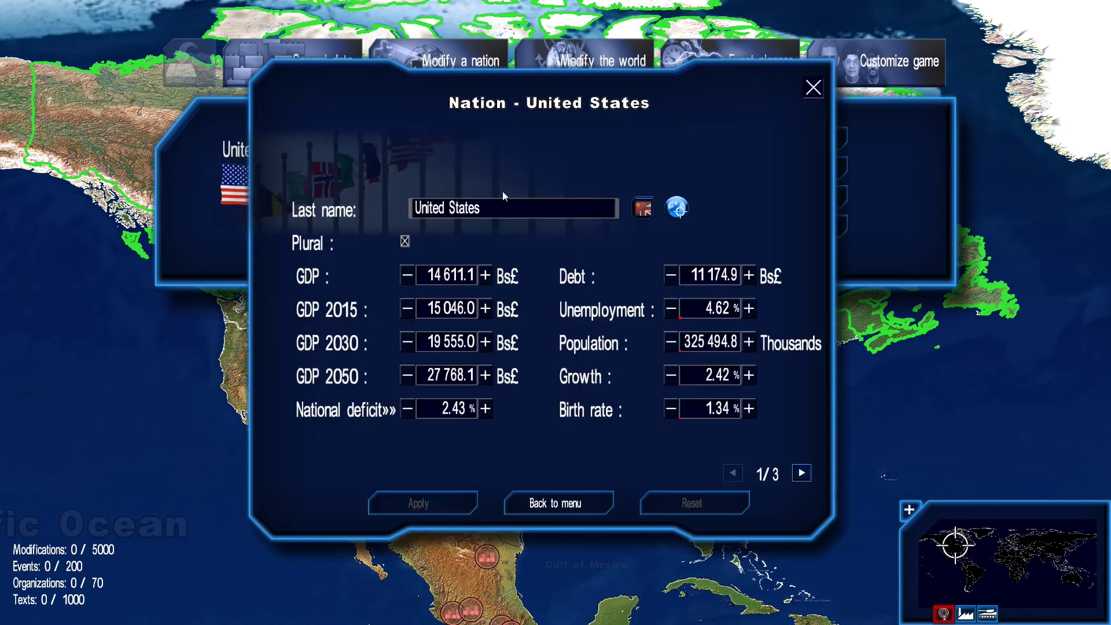
left_click(802, 473)
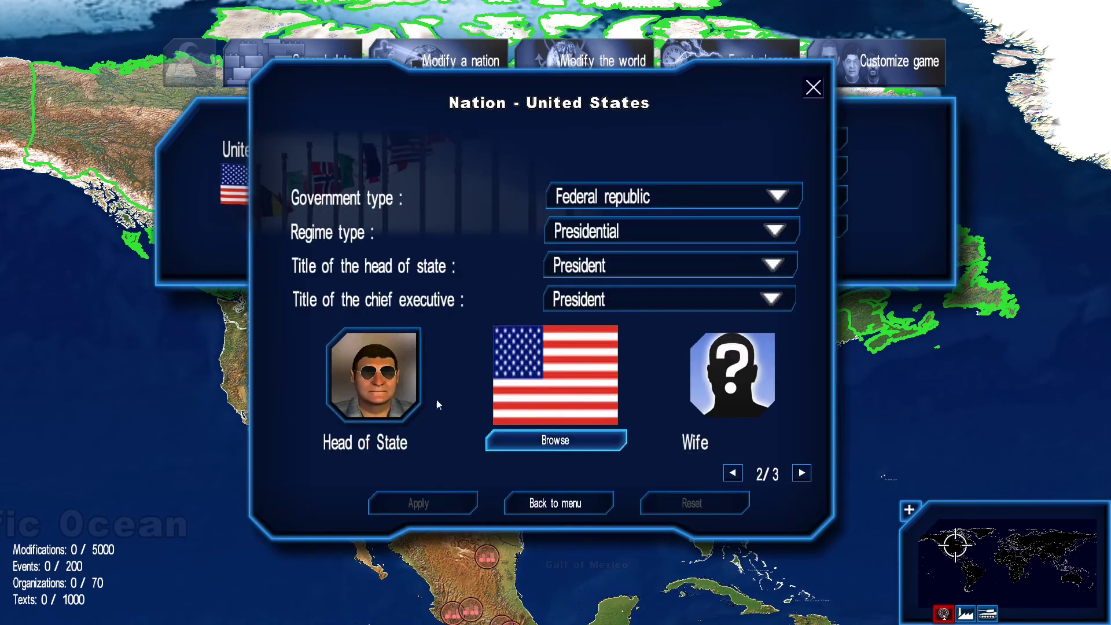
Close the nation details and go back to the mod's General data overview
left_click(581, 503)
left_click(817, 81)
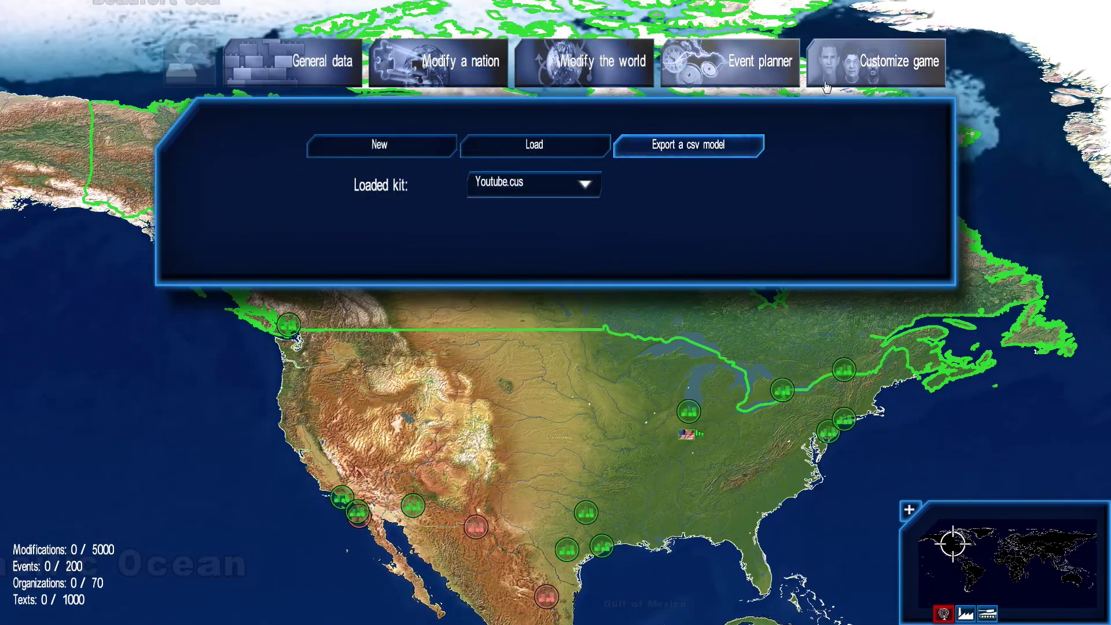
left_click(290, 72)
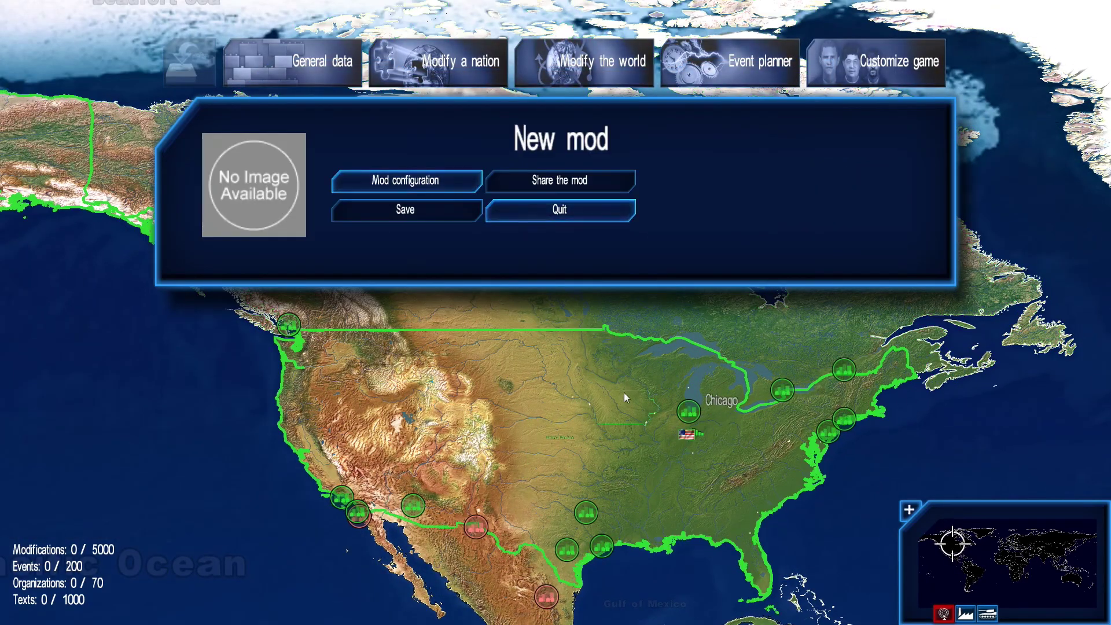